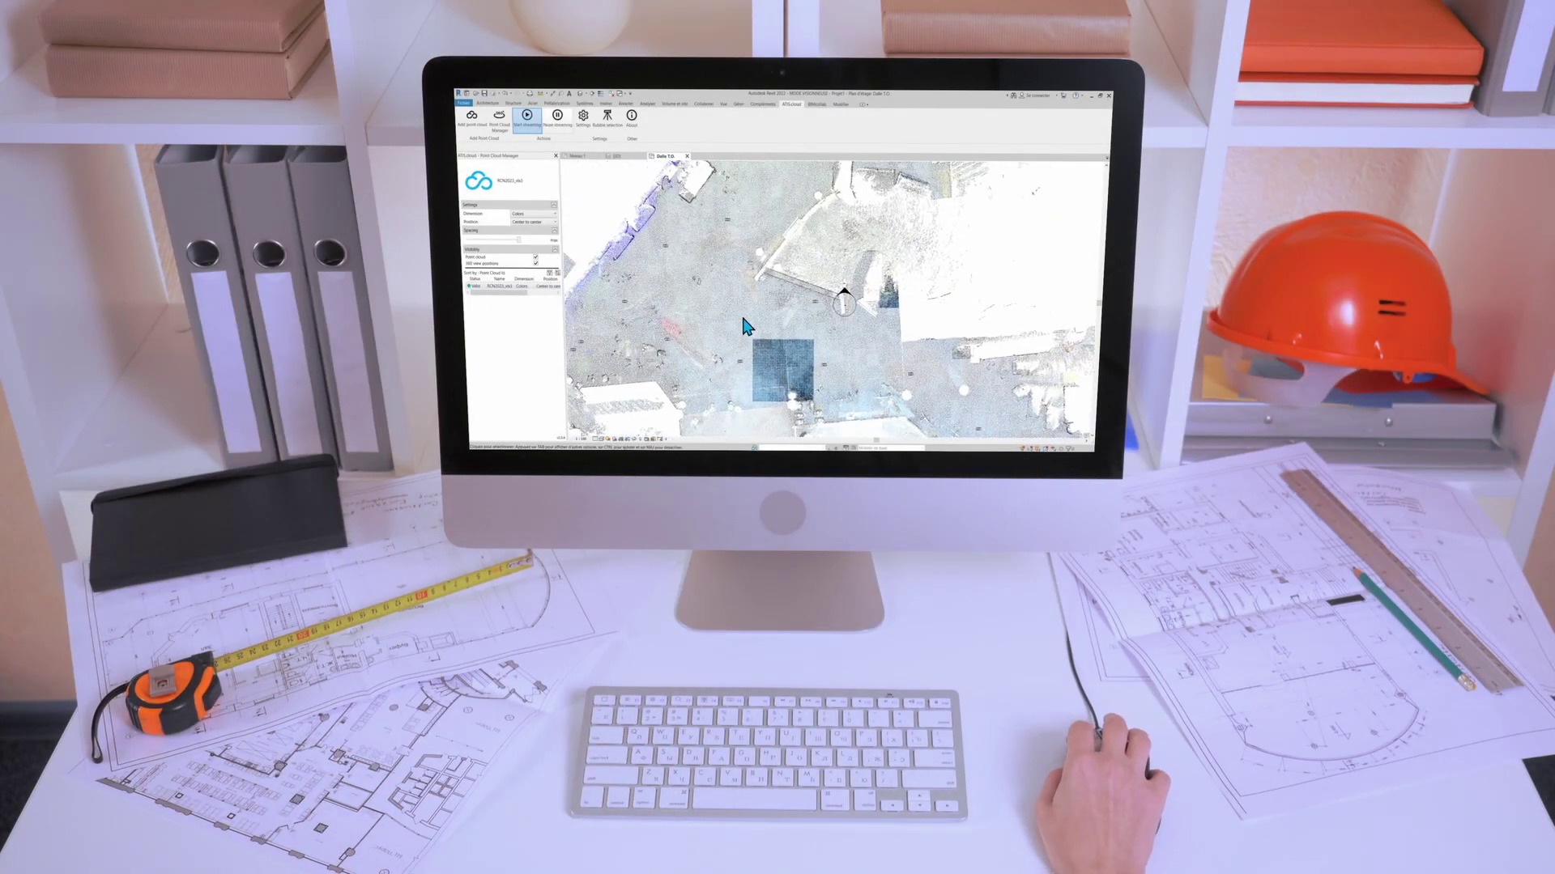
pyautogui.moveTo(718, 271); pyautogui.dragTo(780, 365, button='middle')
pyautogui.scroll(3, 740, 267)
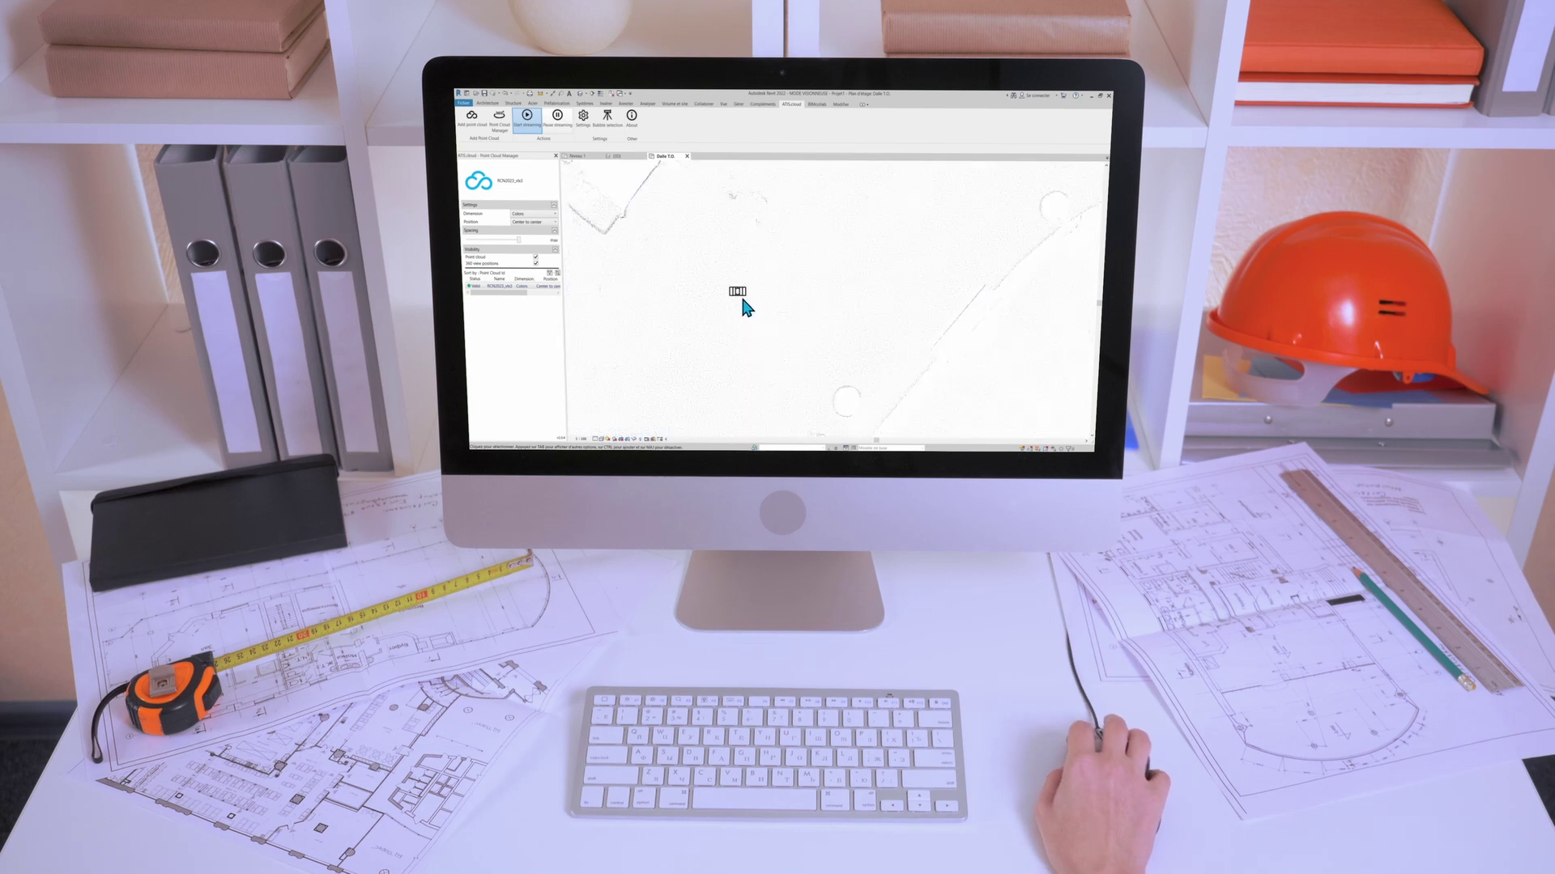
pyautogui.scroll(-3, 789, 352)
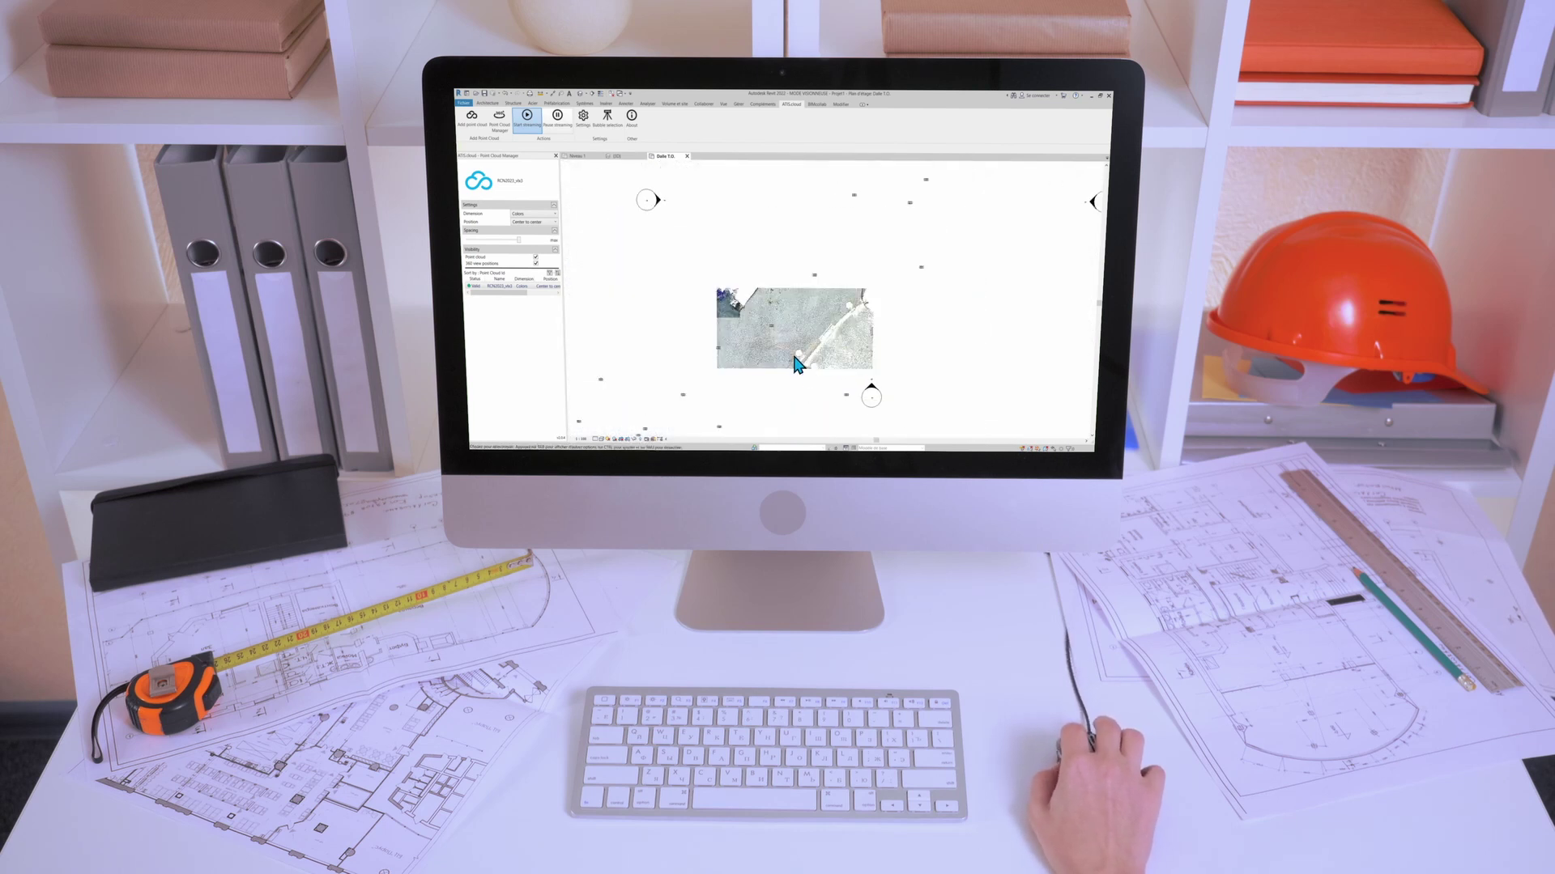
pyautogui.moveTo(795, 365); pyautogui.dragTo(781, 320, button='middle')
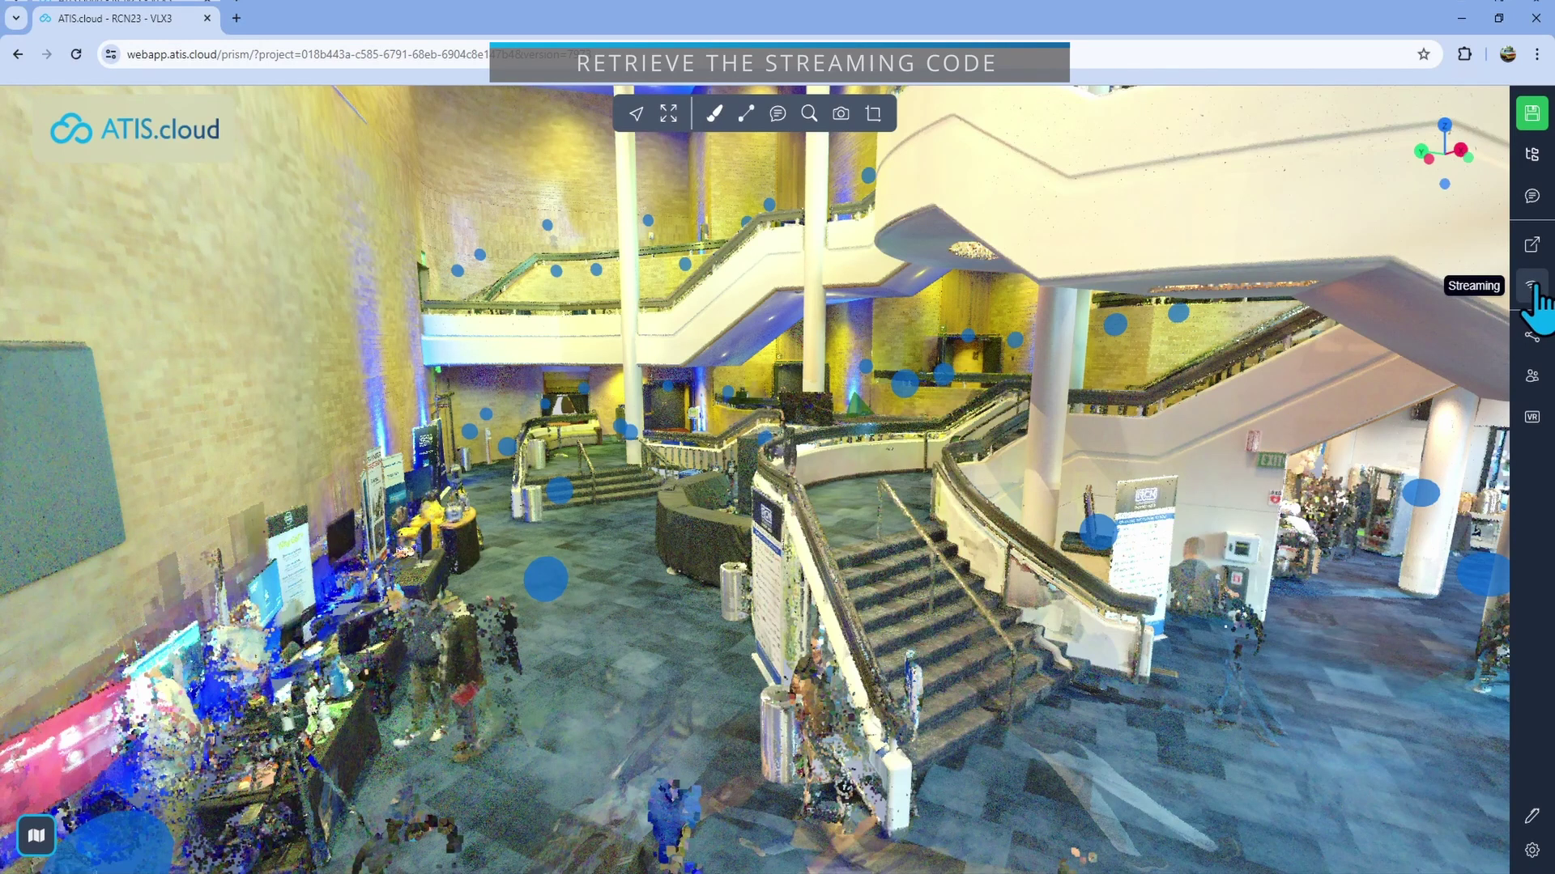
# Generate a streaming code for the RCN2023_vlx3 point cloud with Autodesk Revit as the target software
pyautogui.click(1533, 288)
pyautogui.moveTo(115, 108); pyautogui.dragTo(264, 294)
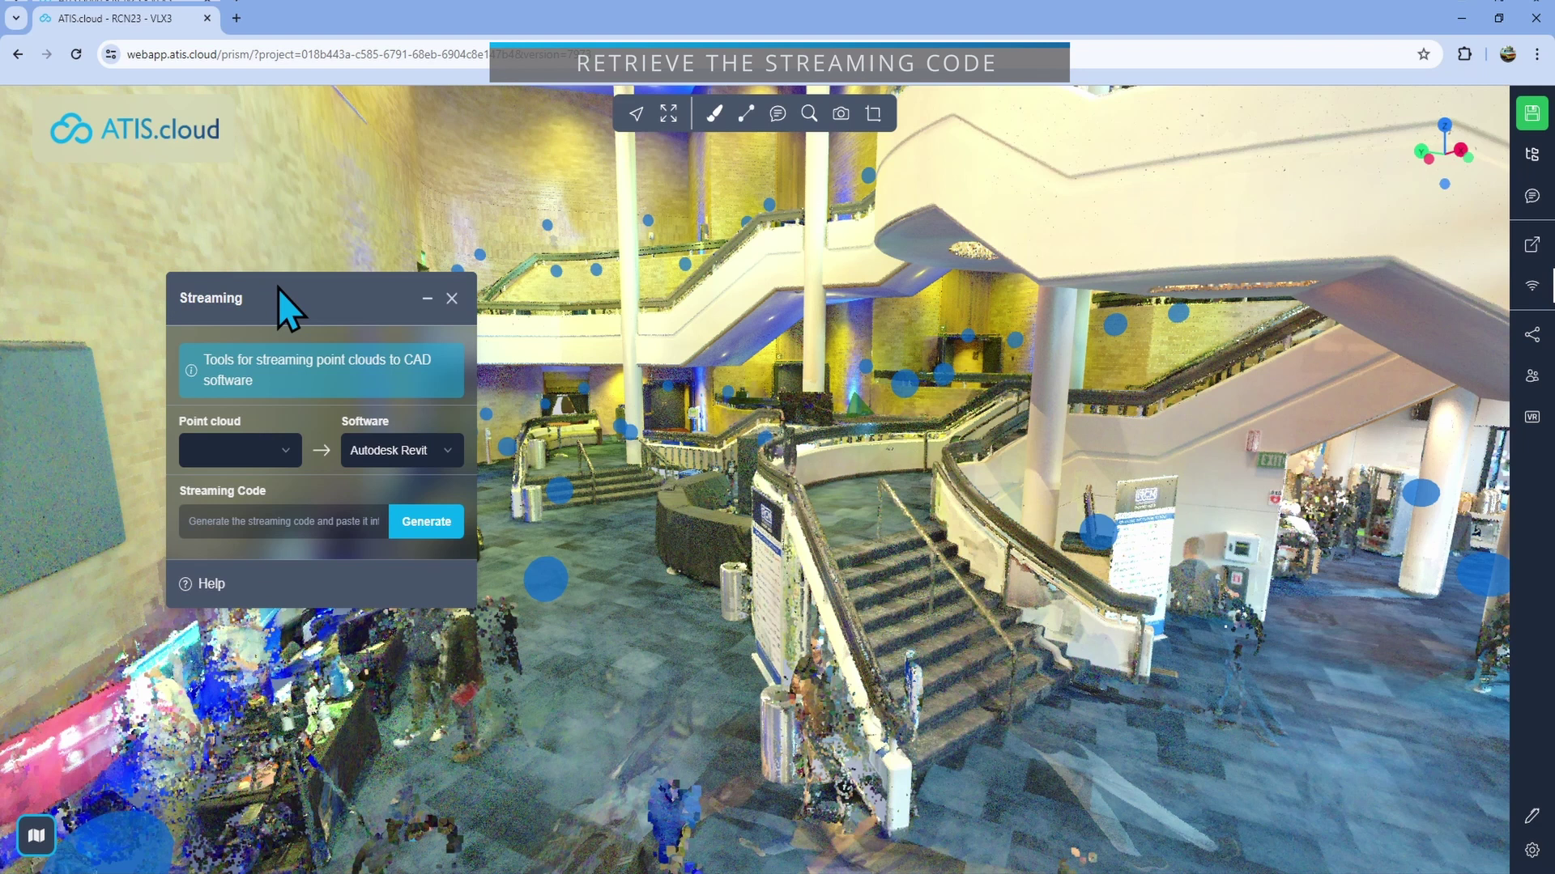
pyautogui.click(280, 450)
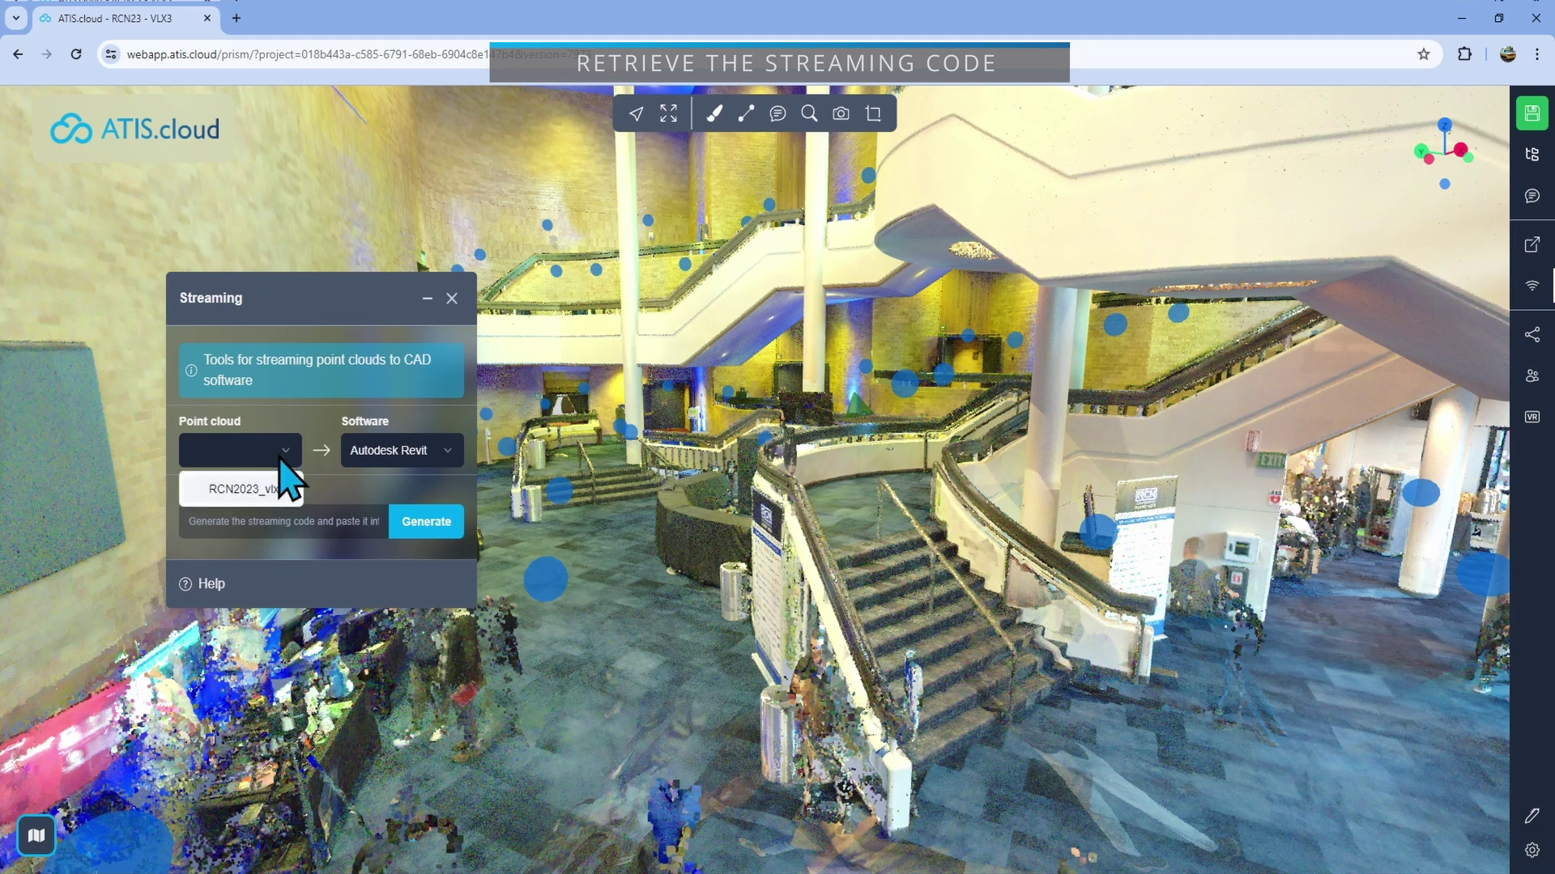
pyautogui.click(277, 491)
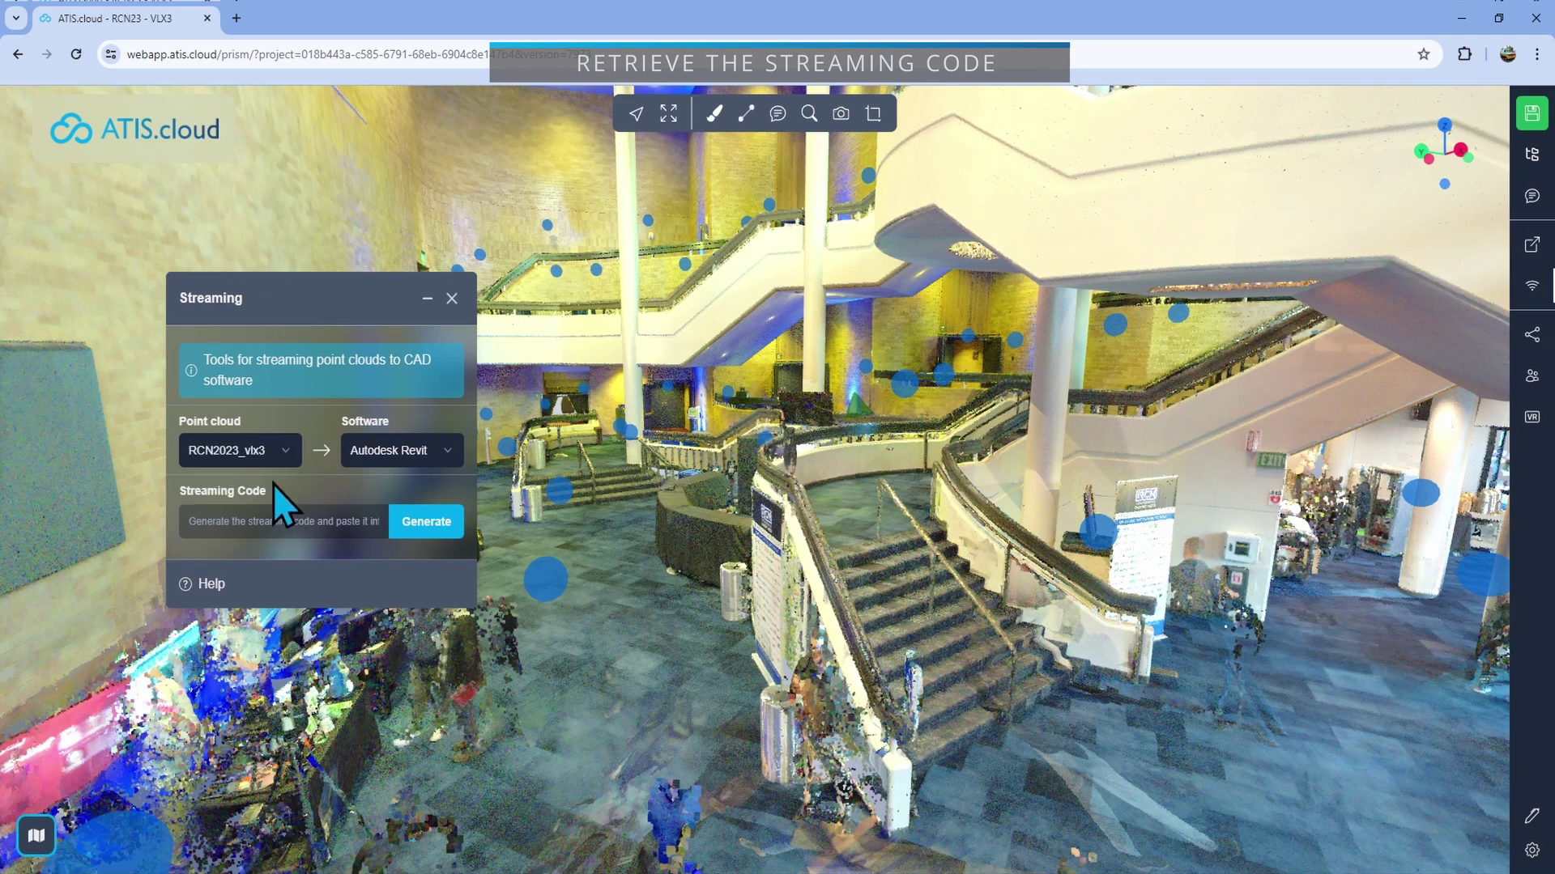
pyautogui.click(429, 455)
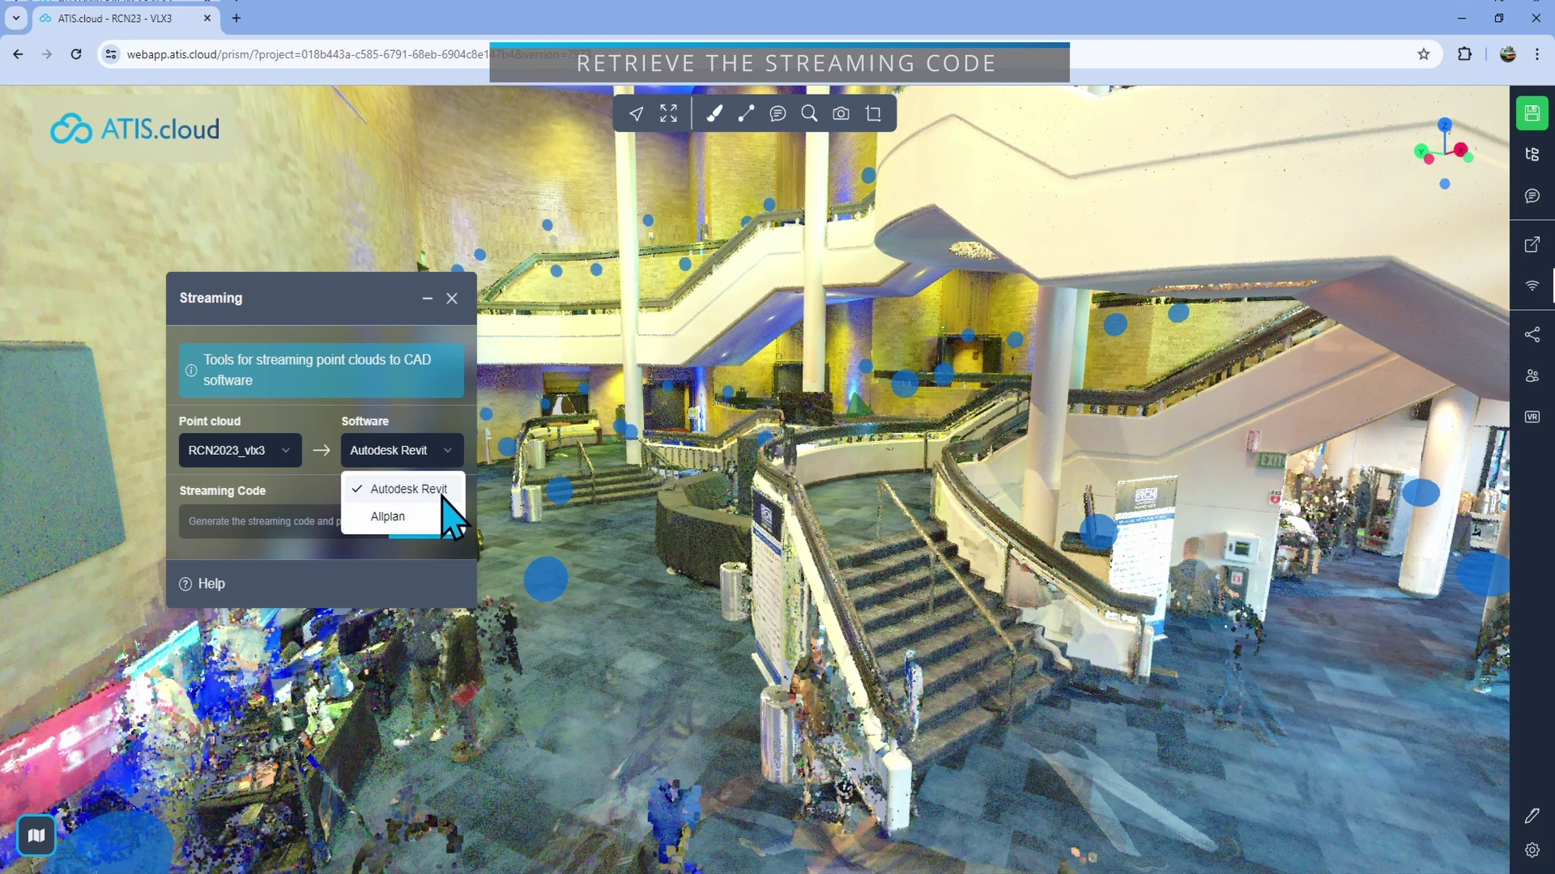
pyautogui.click(442, 491)
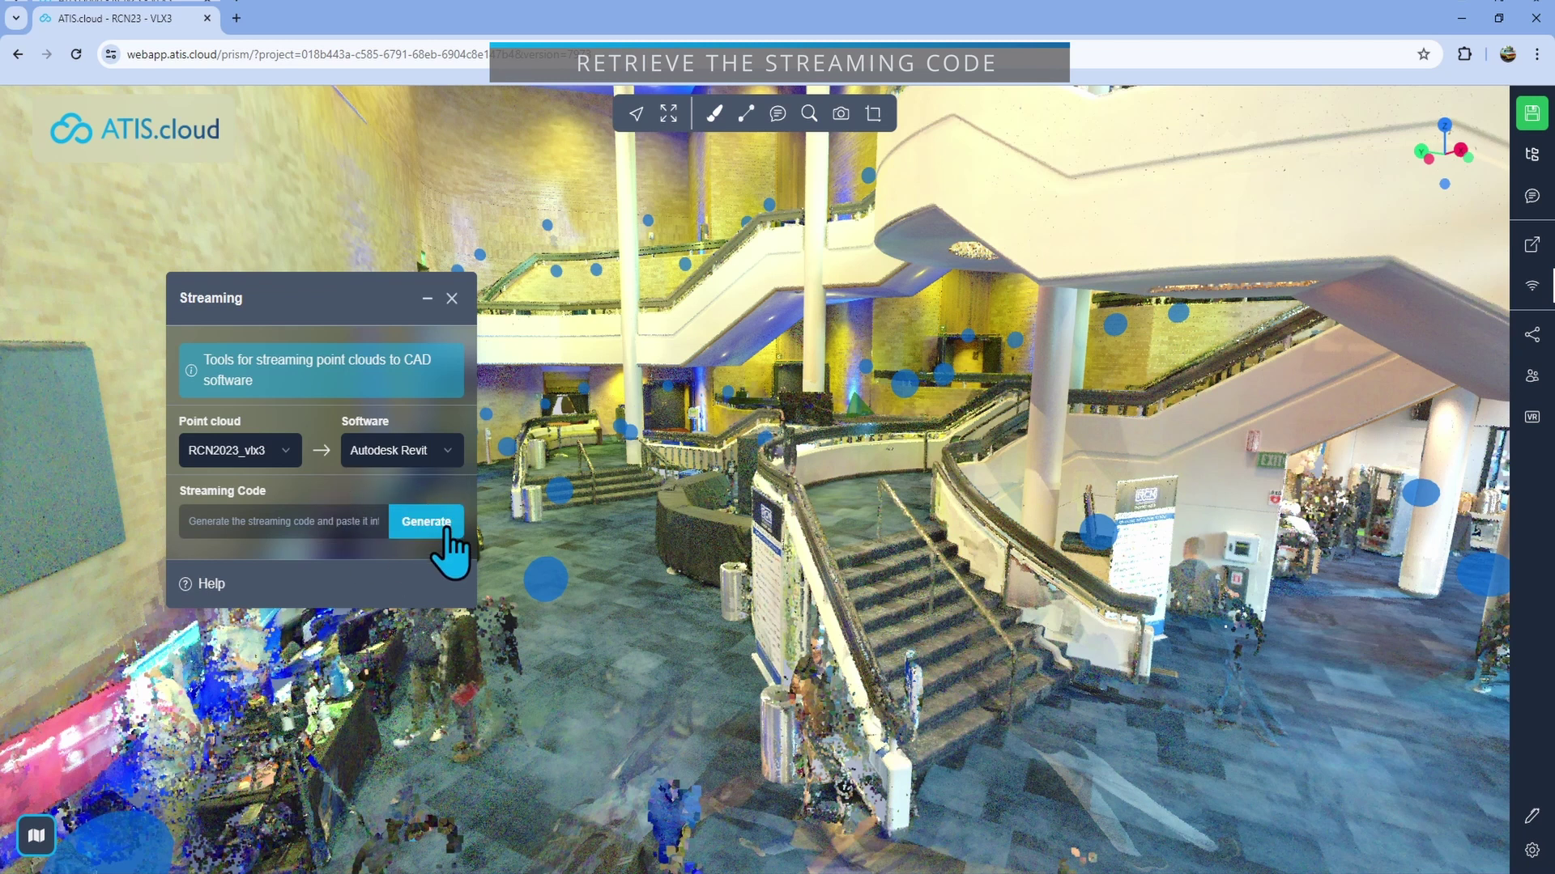
pyautogui.click(429, 524)
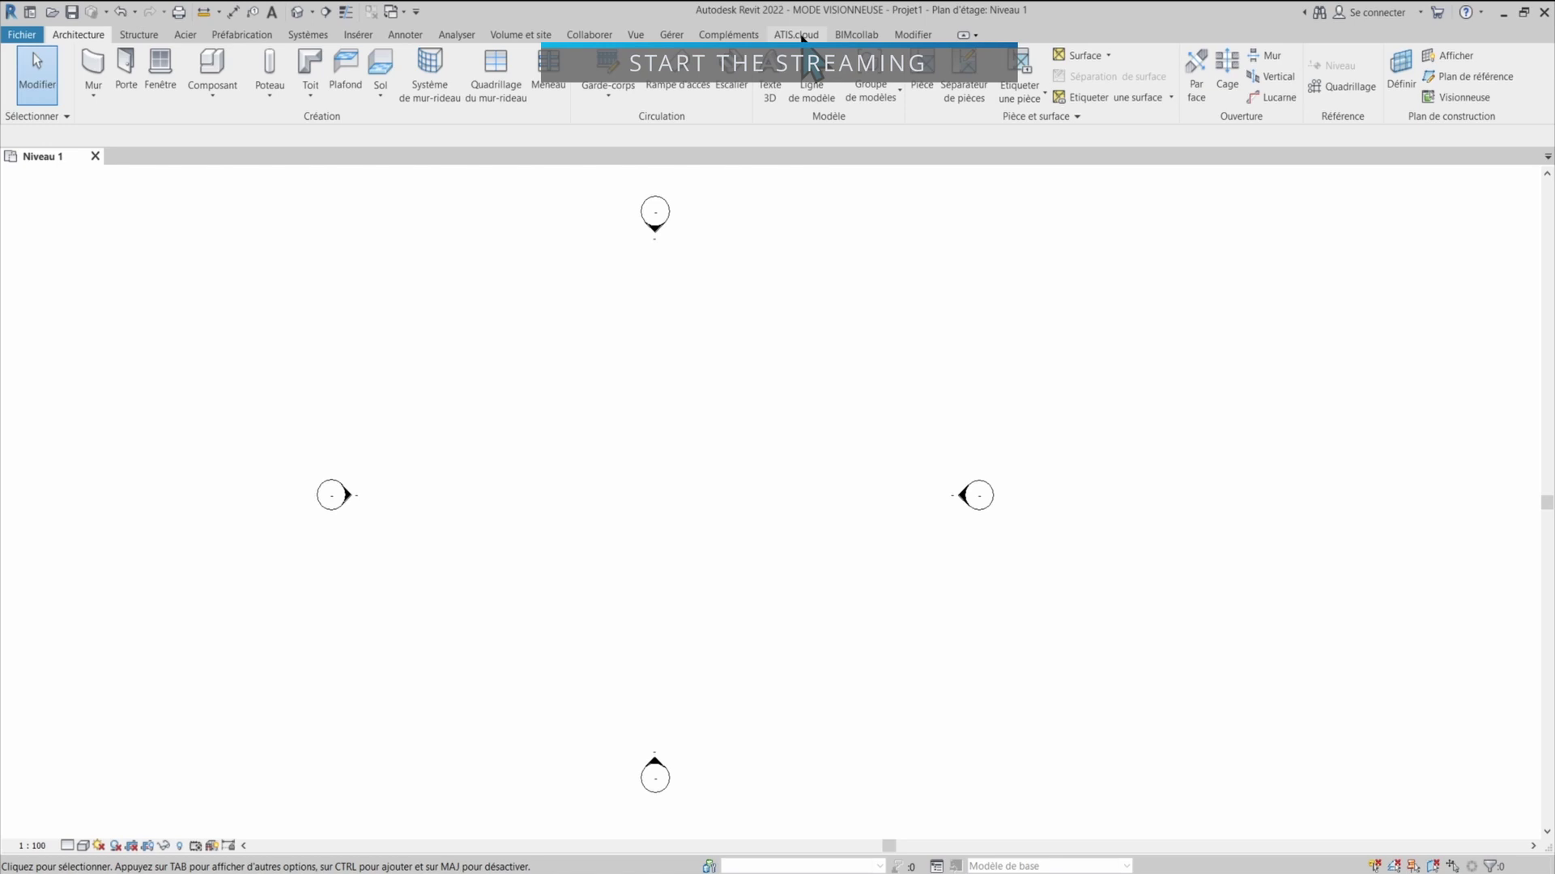
# Switch to Revit, start adding an ATIS.cloud point cloud and paste the copied access code
pyautogui.click(800, 35)
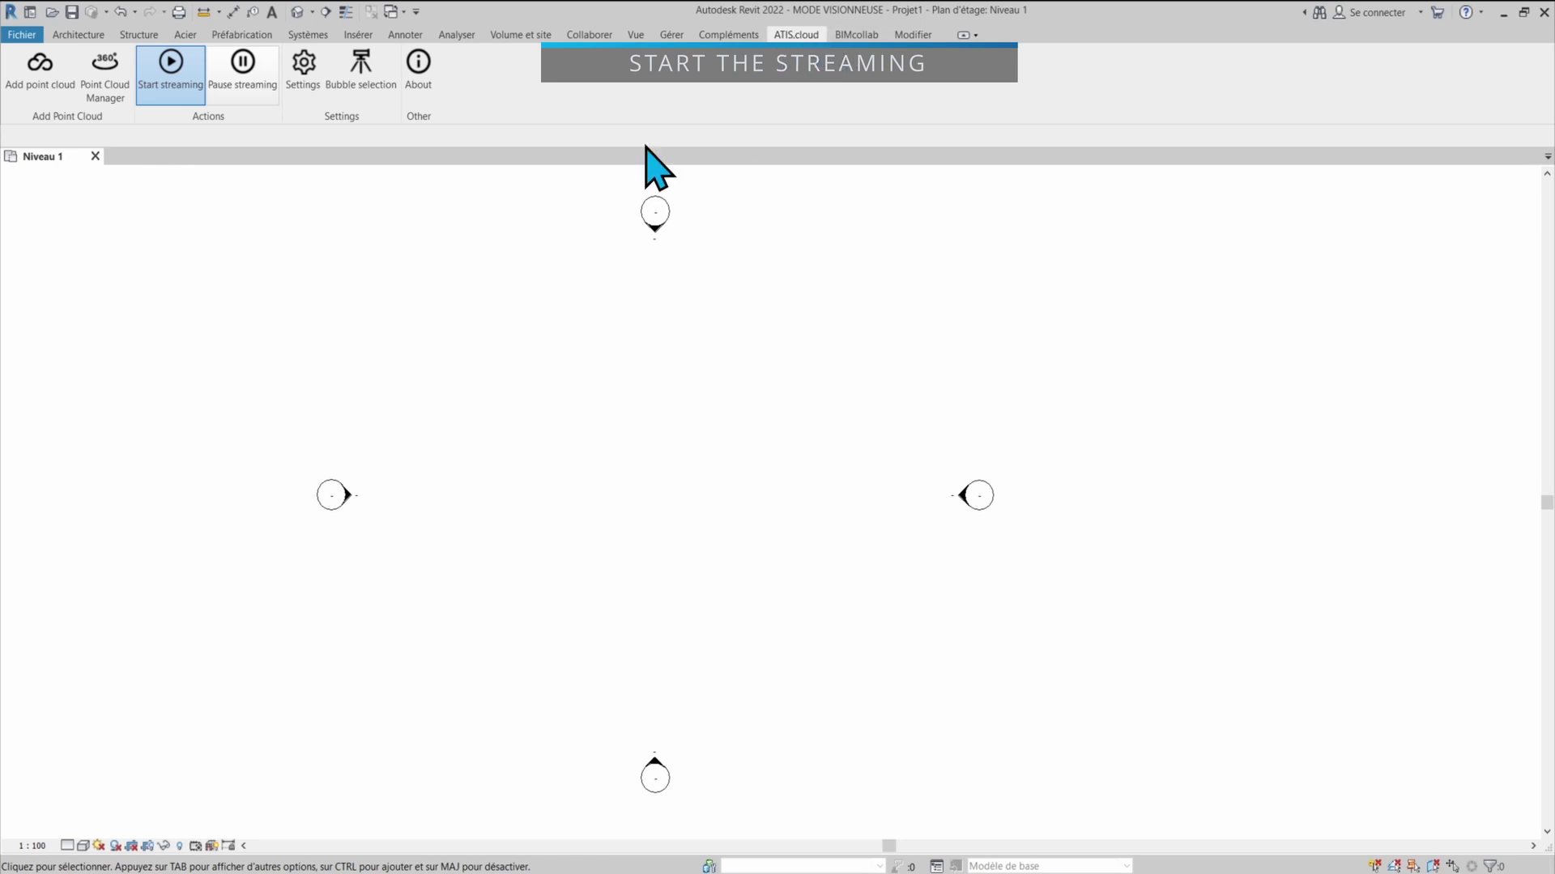
pyautogui.click(58, 91)
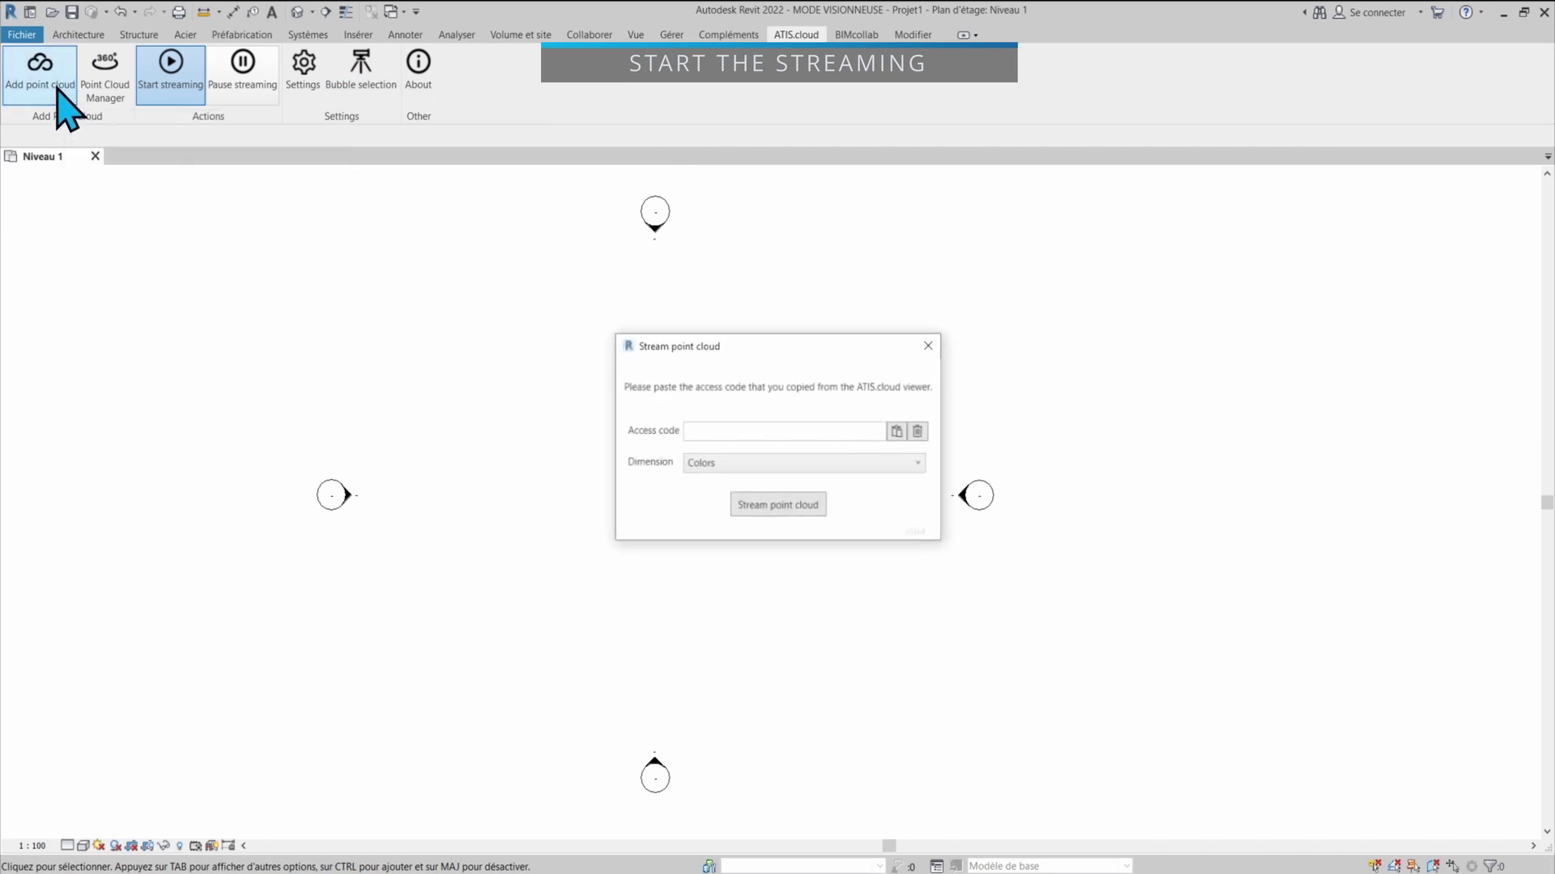
pyautogui.click(902, 433)
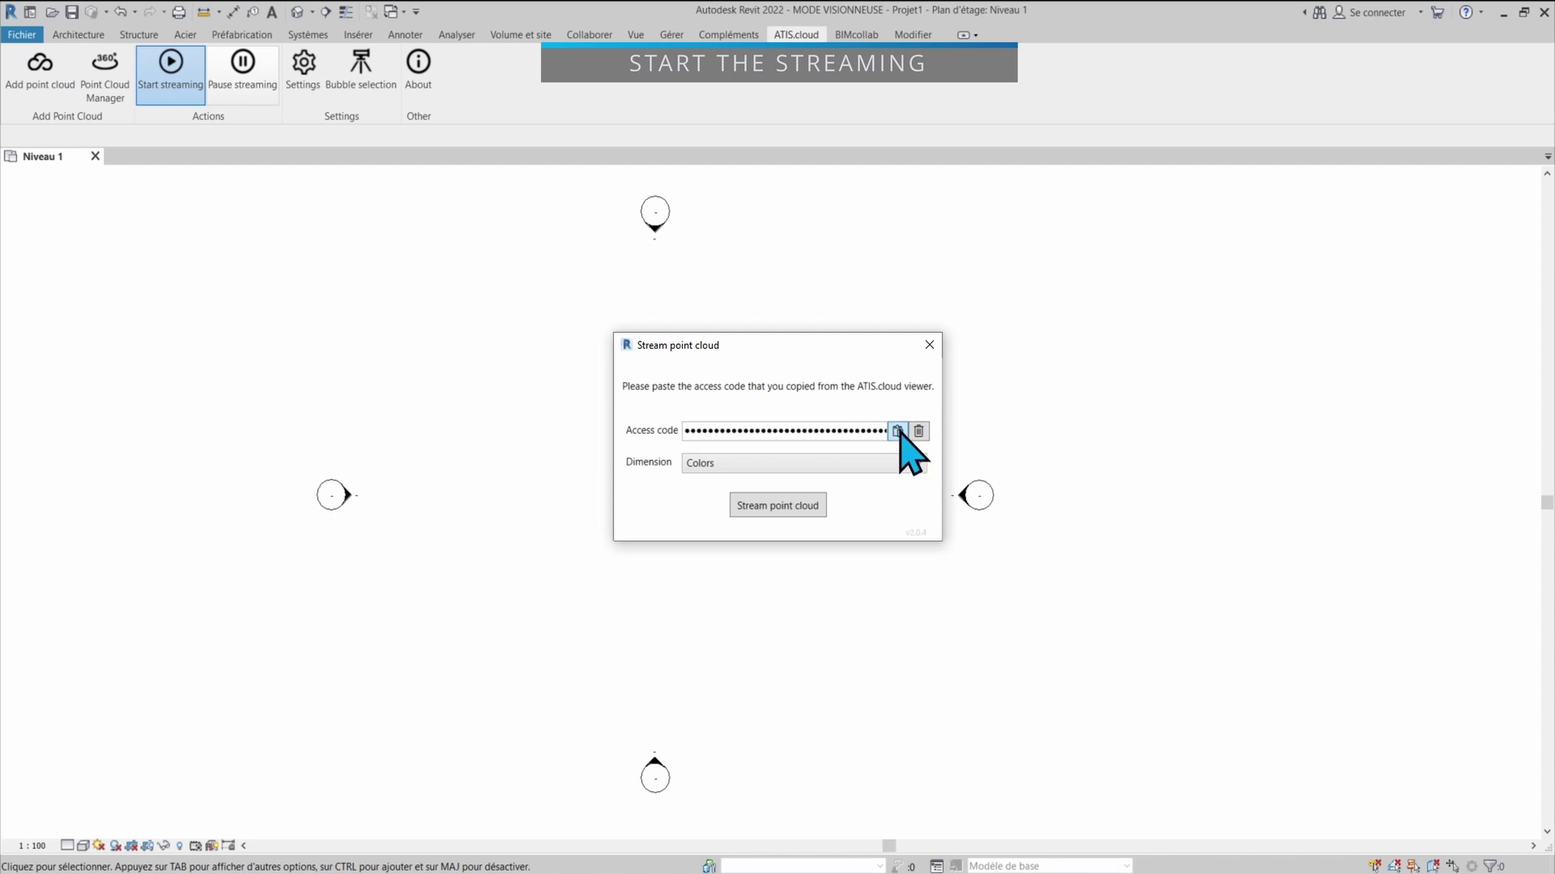
pyautogui.doubleClick(867, 434)
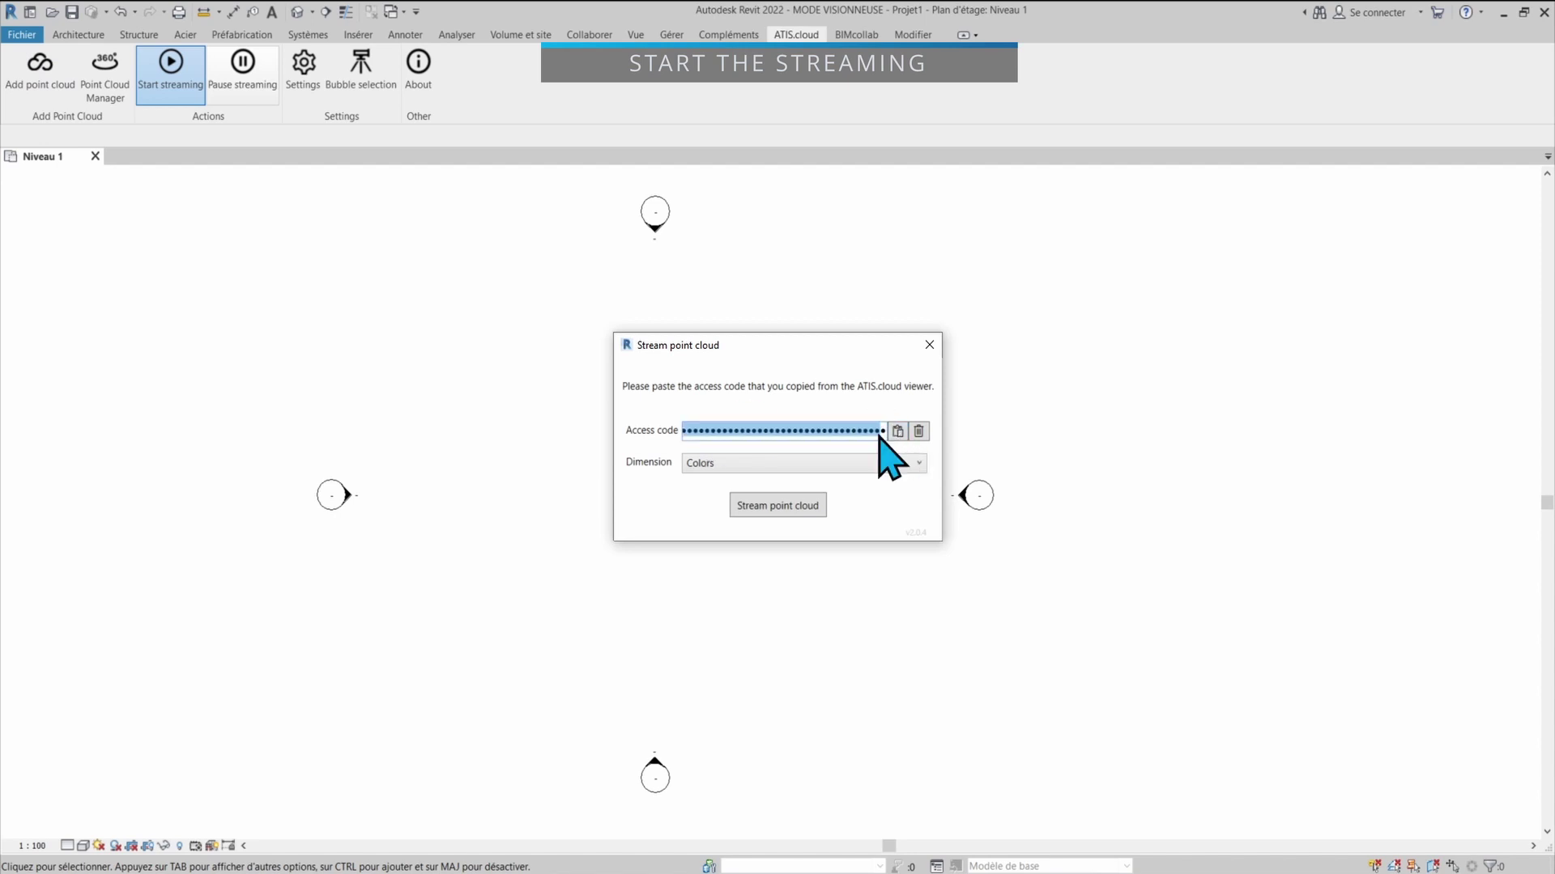
pyautogui.click(842, 436)
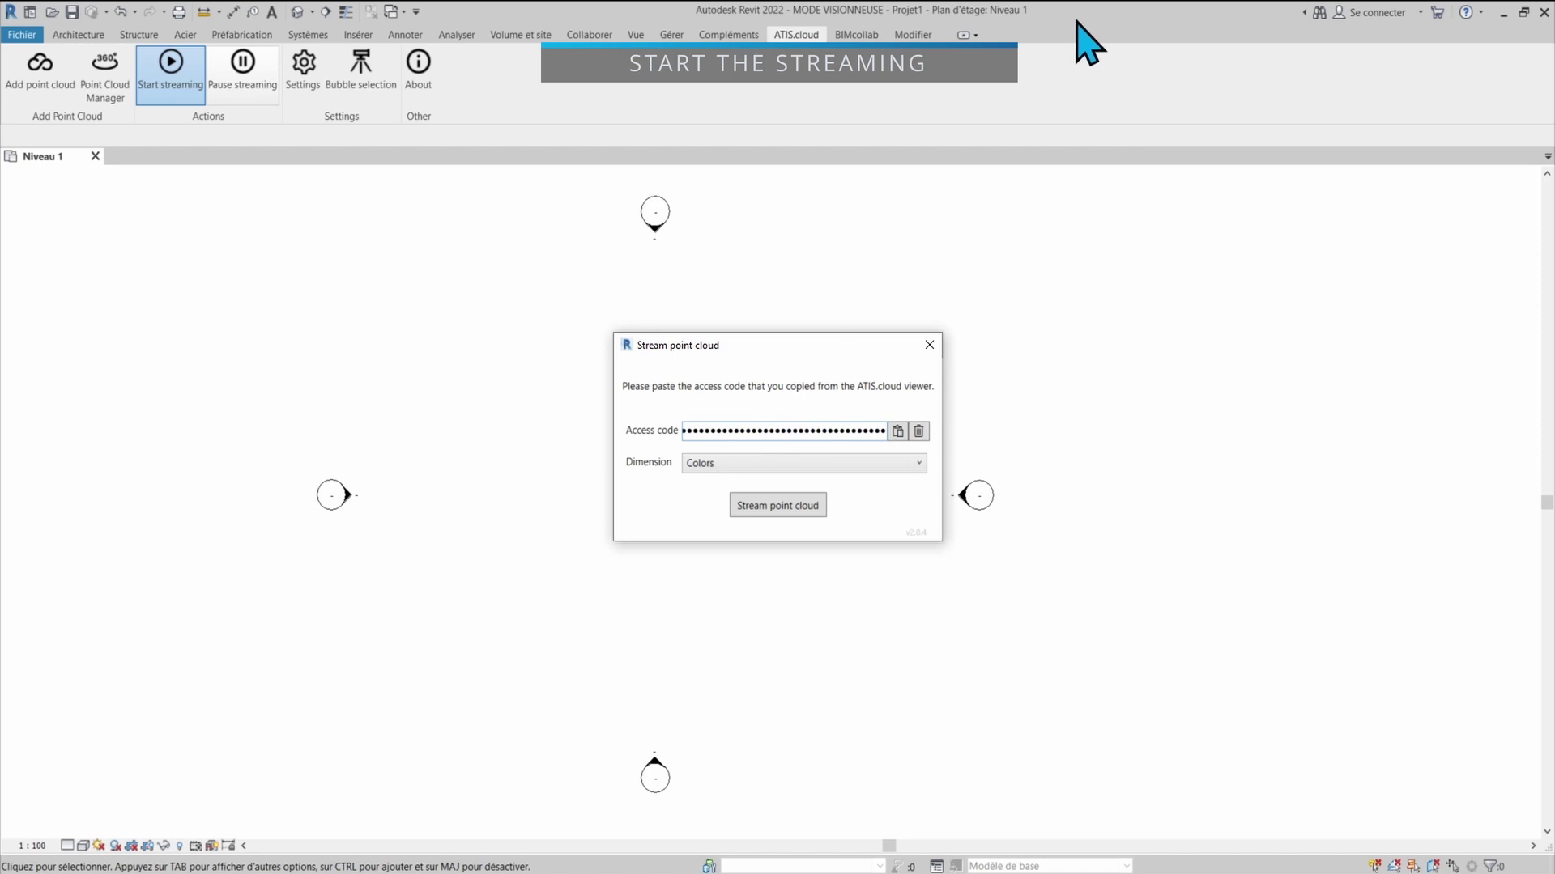
# Choose Colors as the dimension and stream the point cloud
pyautogui.click(814, 462)
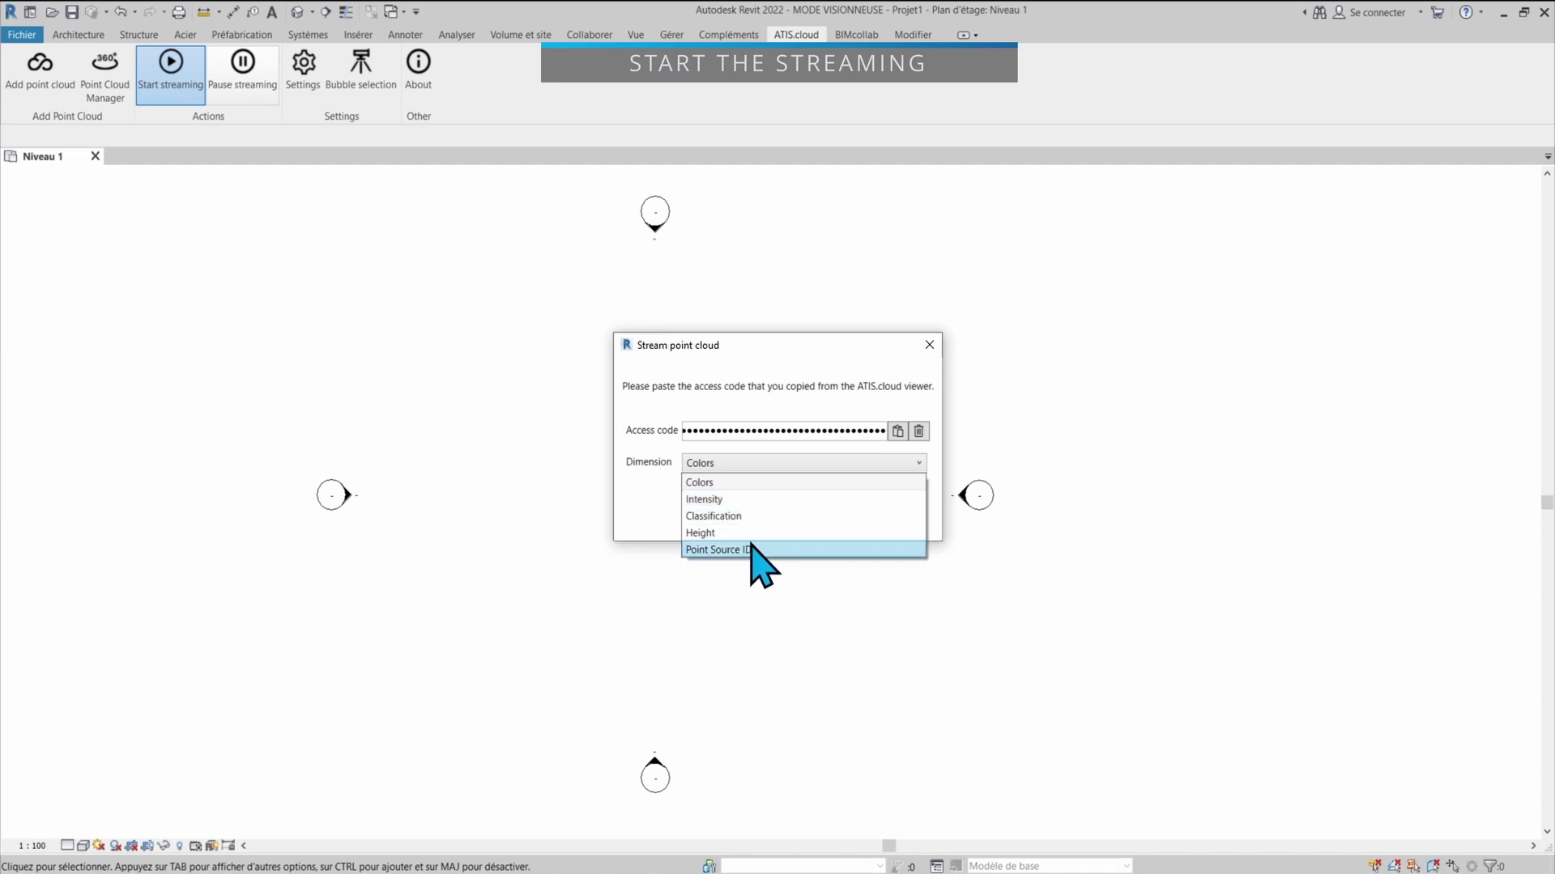
pyautogui.click(746, 486)
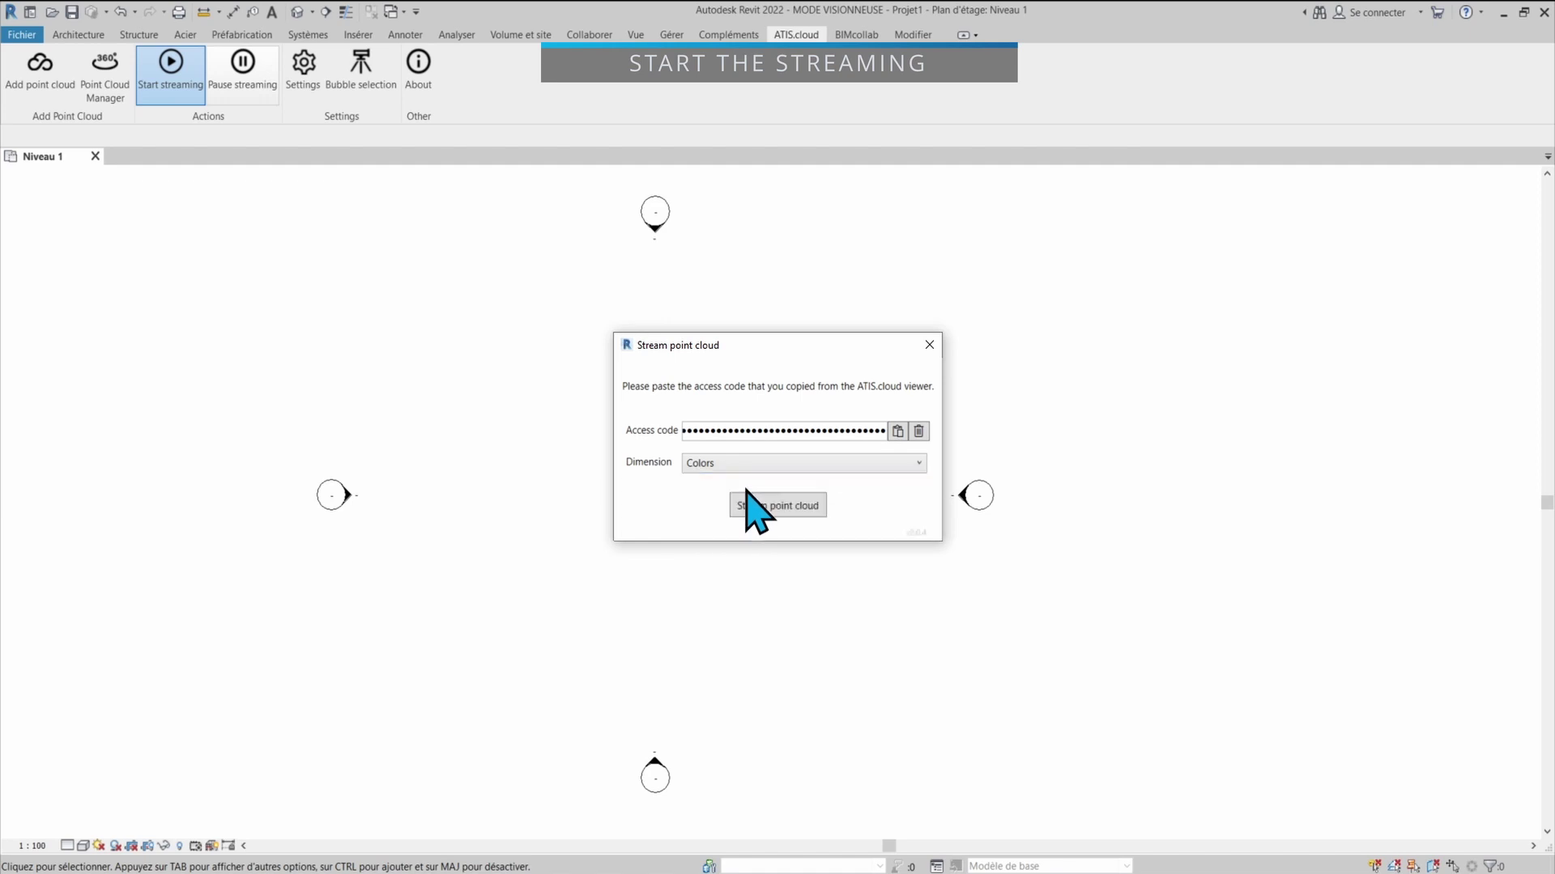
pyautogui.click(804, 517)
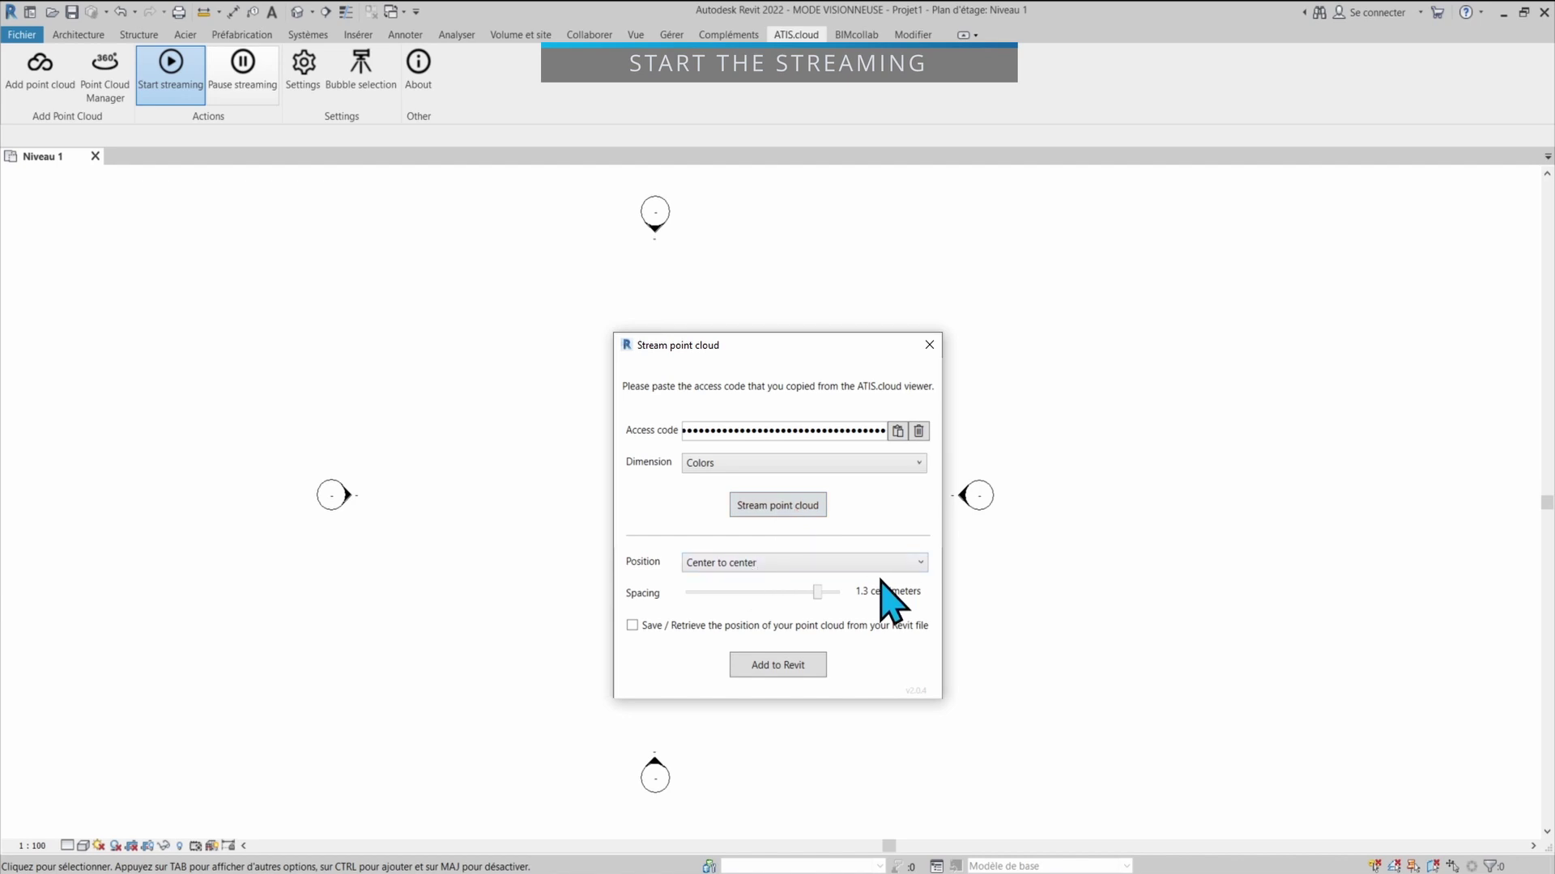
# Add the streamed point cloud to the Revit project with Center to center position and max spacing
pyautogui.click(746, 564)
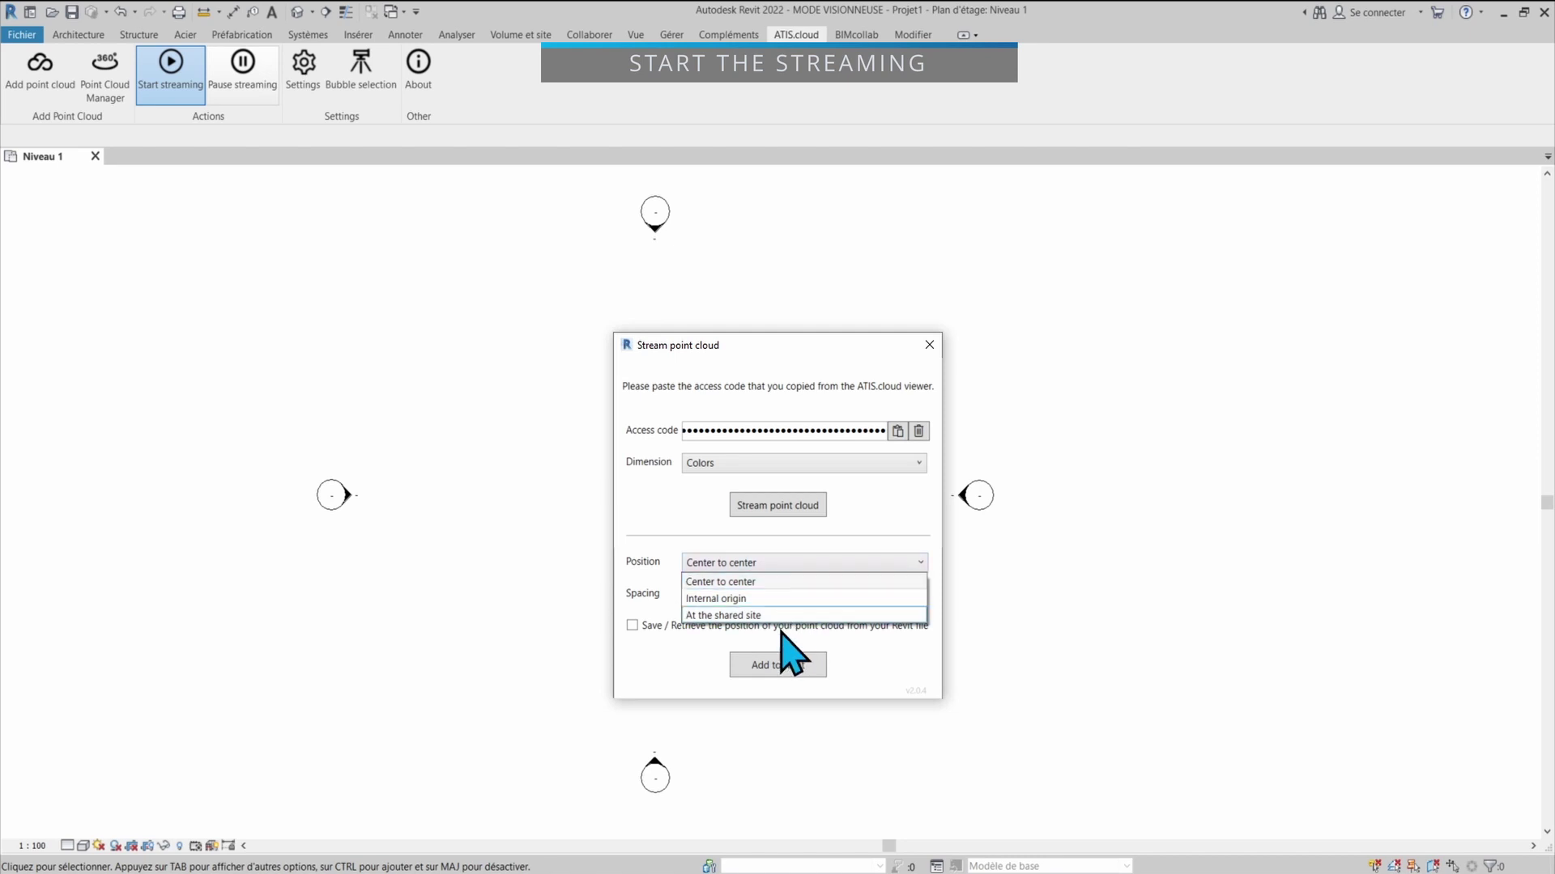
pyautogui.click(782, 581)
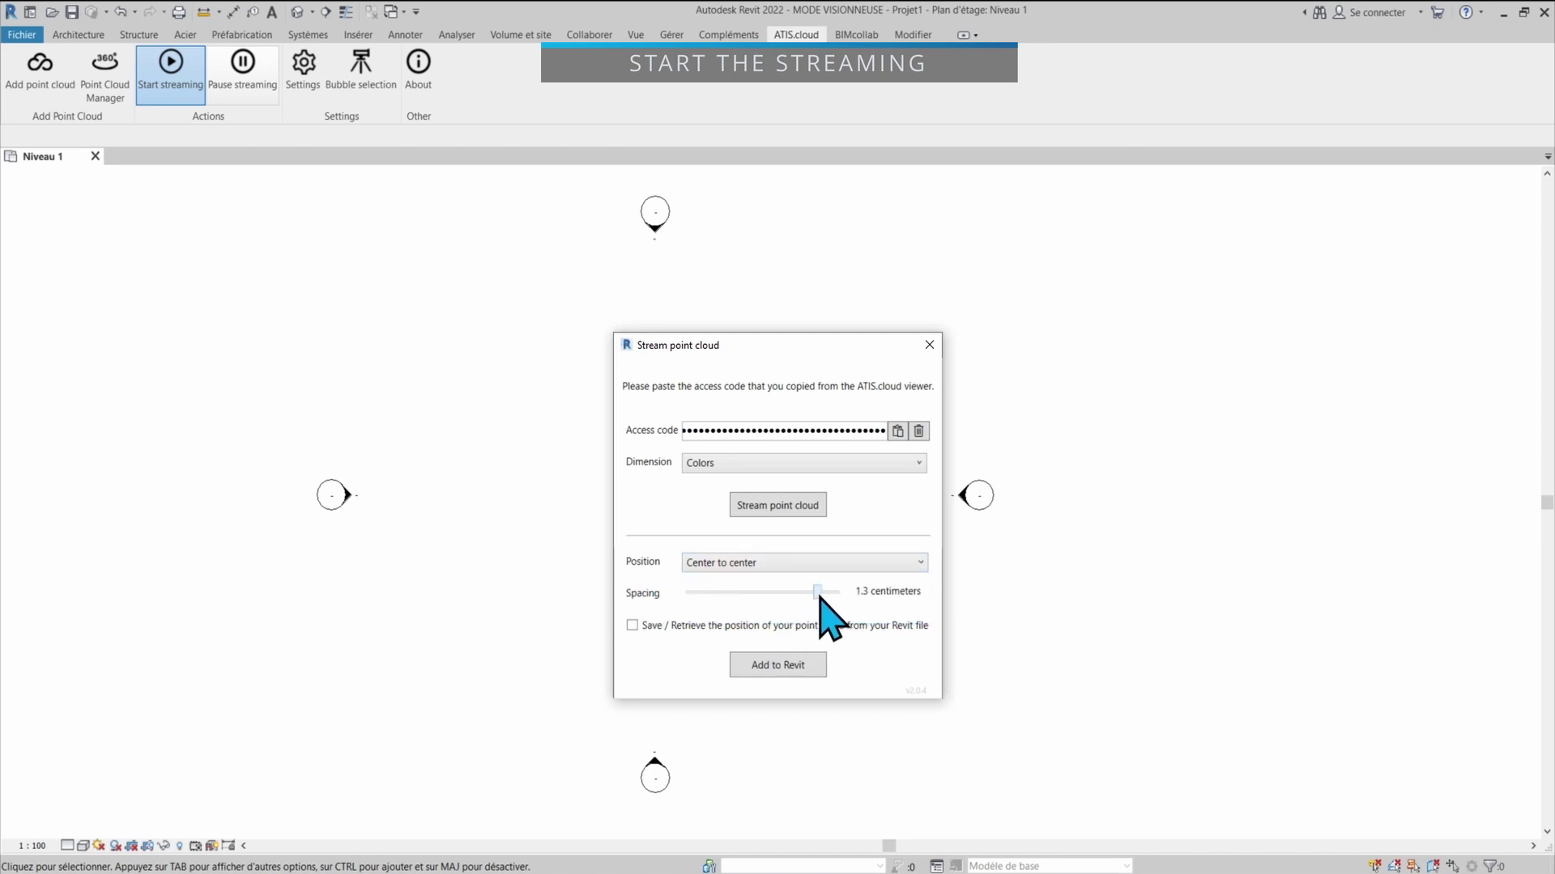
pyautogui.moveTo(819, 598); pyautogui.dragTo(905, 595)
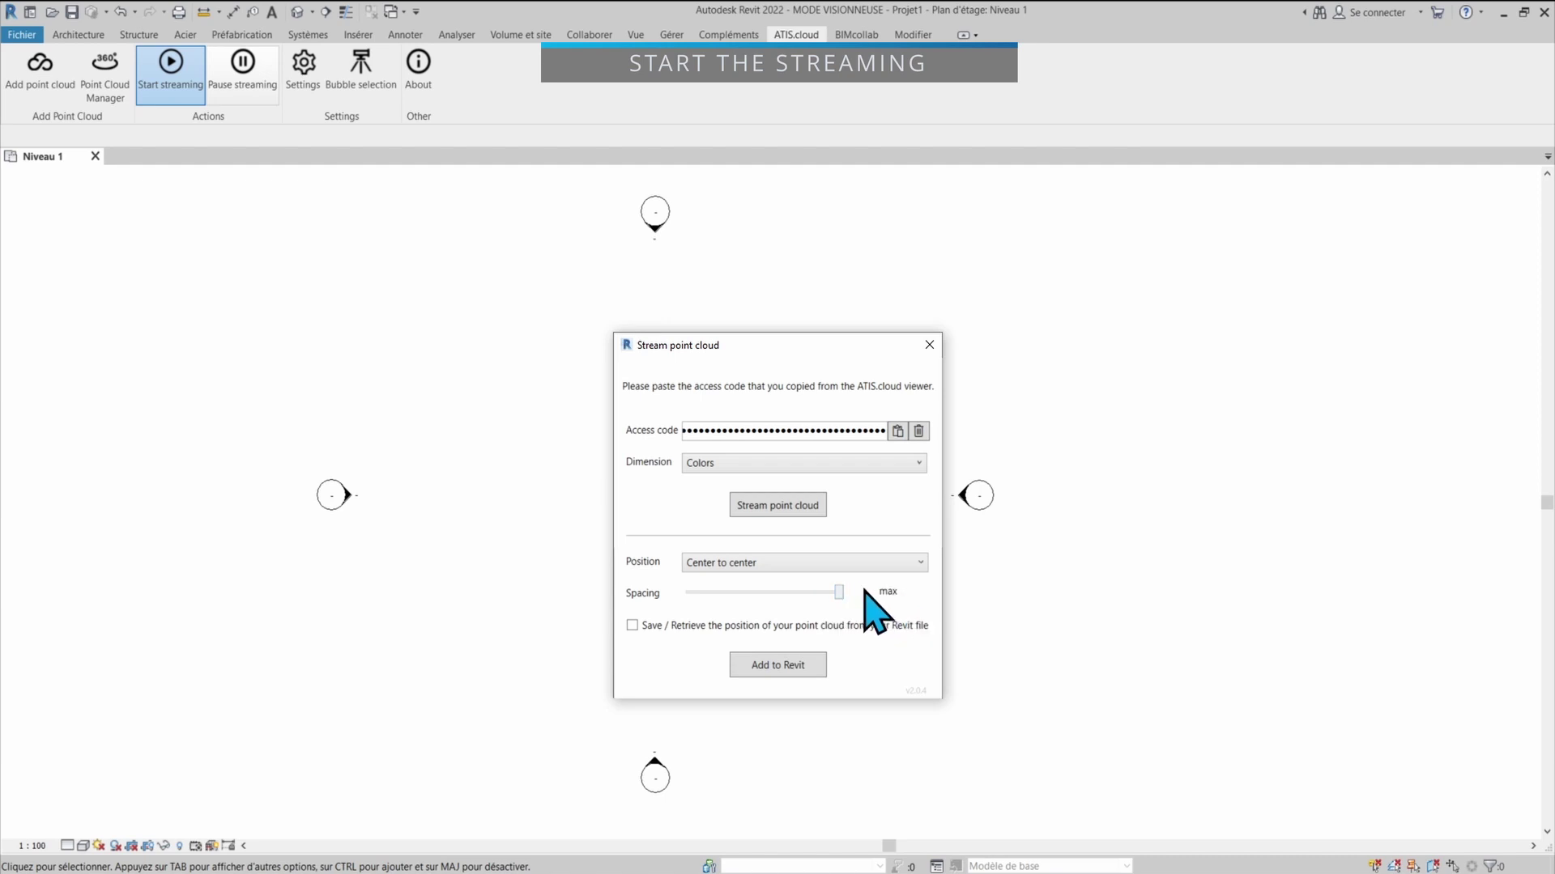
pyautogui.moveTo(840, 602); pyautogui.dragTo(772, 599)
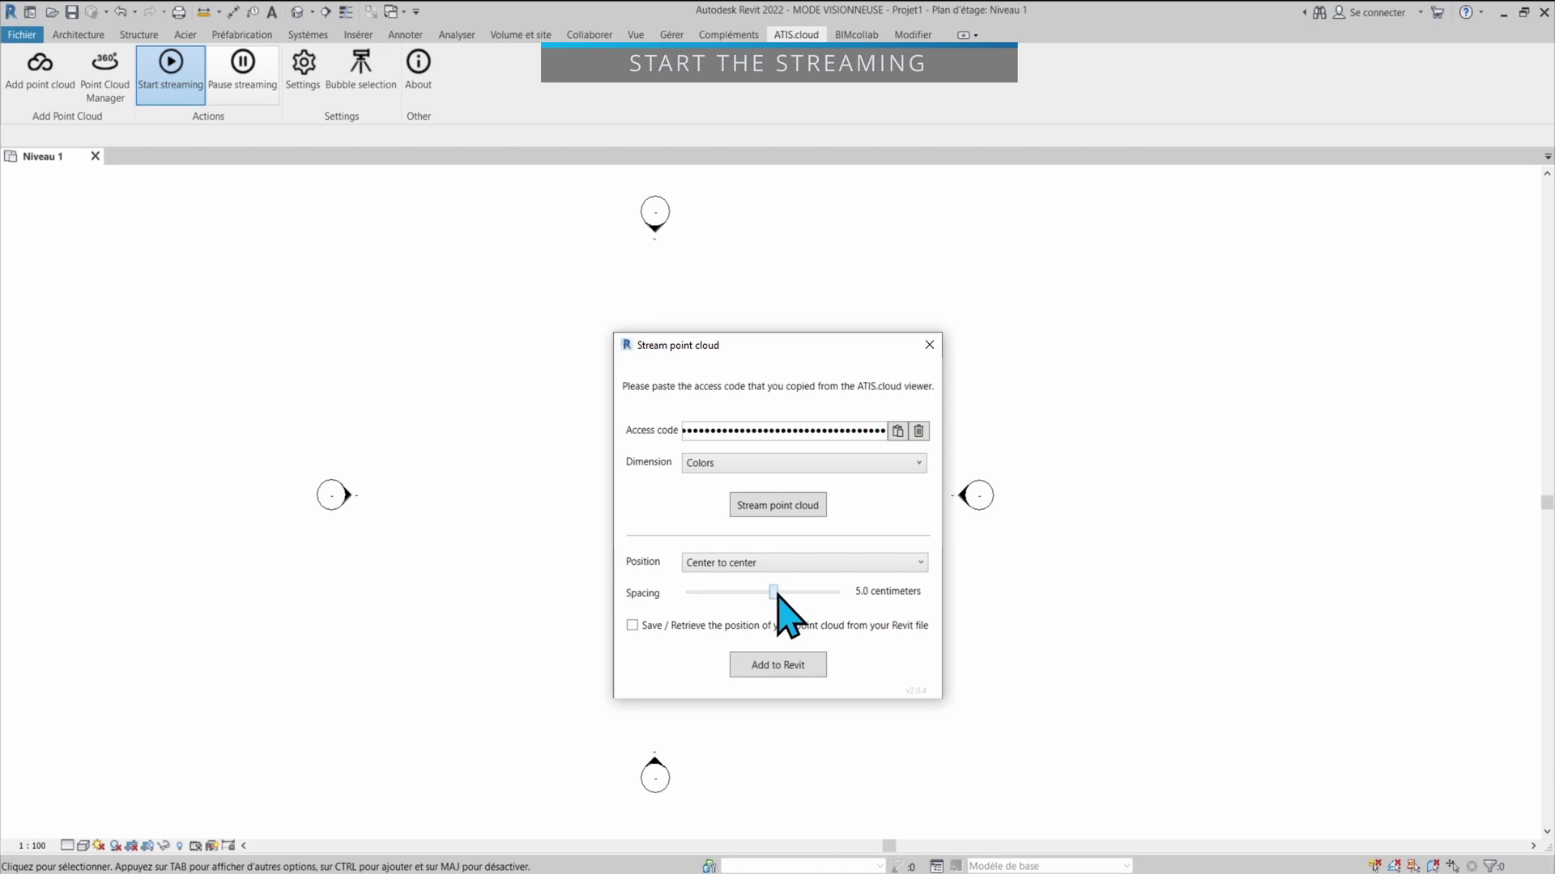
pyautogui.moveTo(789, 599); pyautogui.dragTo(836, 624)
pyautogui.click(776, 669)
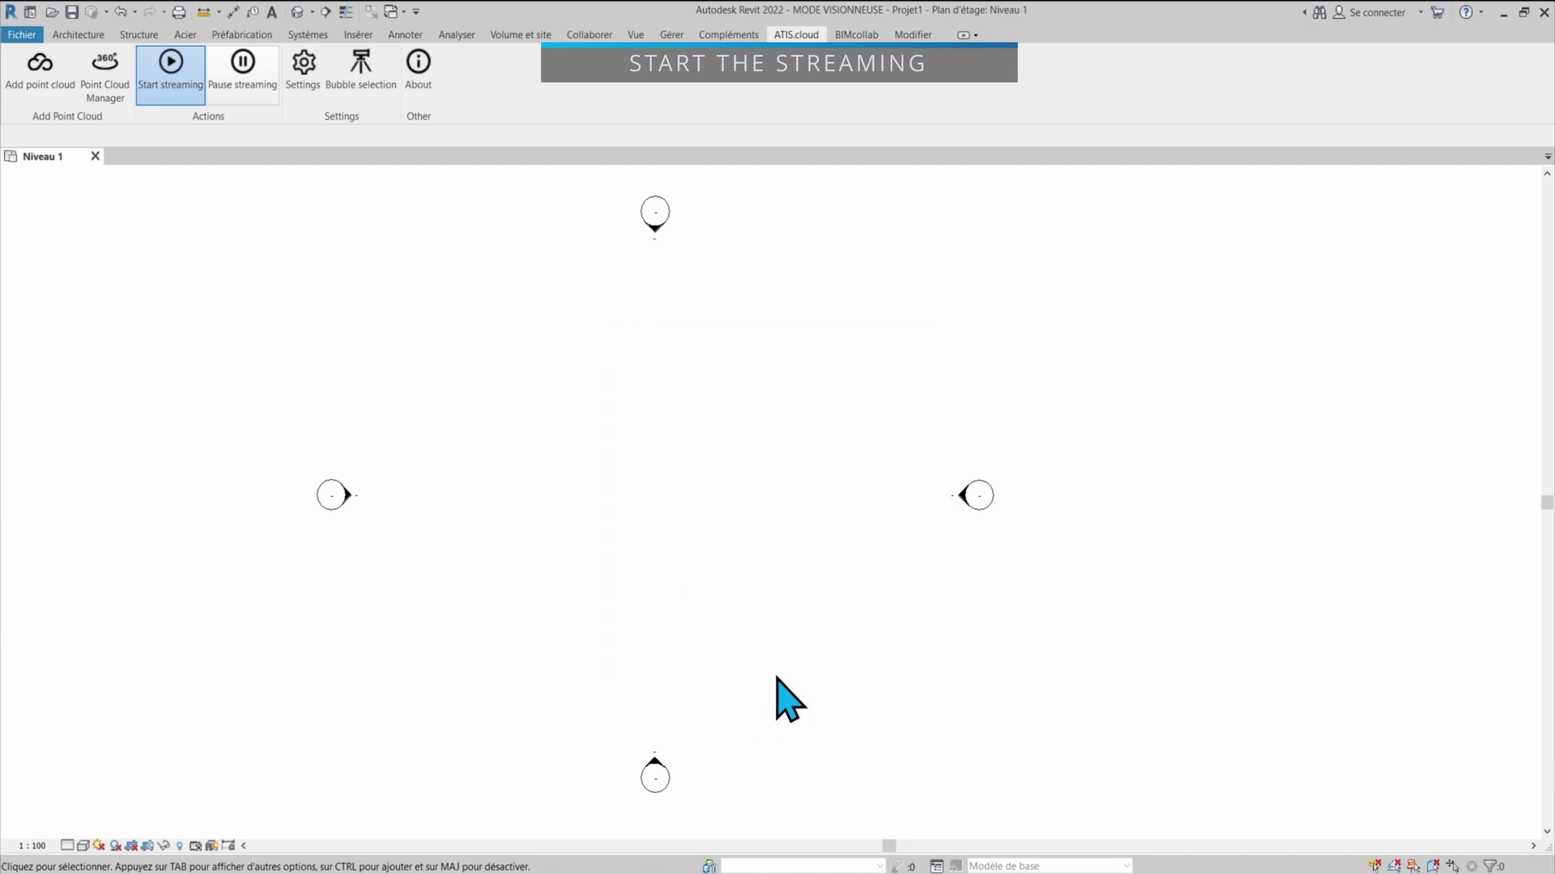
# Open the 3D view facing the front and move the levels down onto the point cloud
pyautogui.click(297, 12)
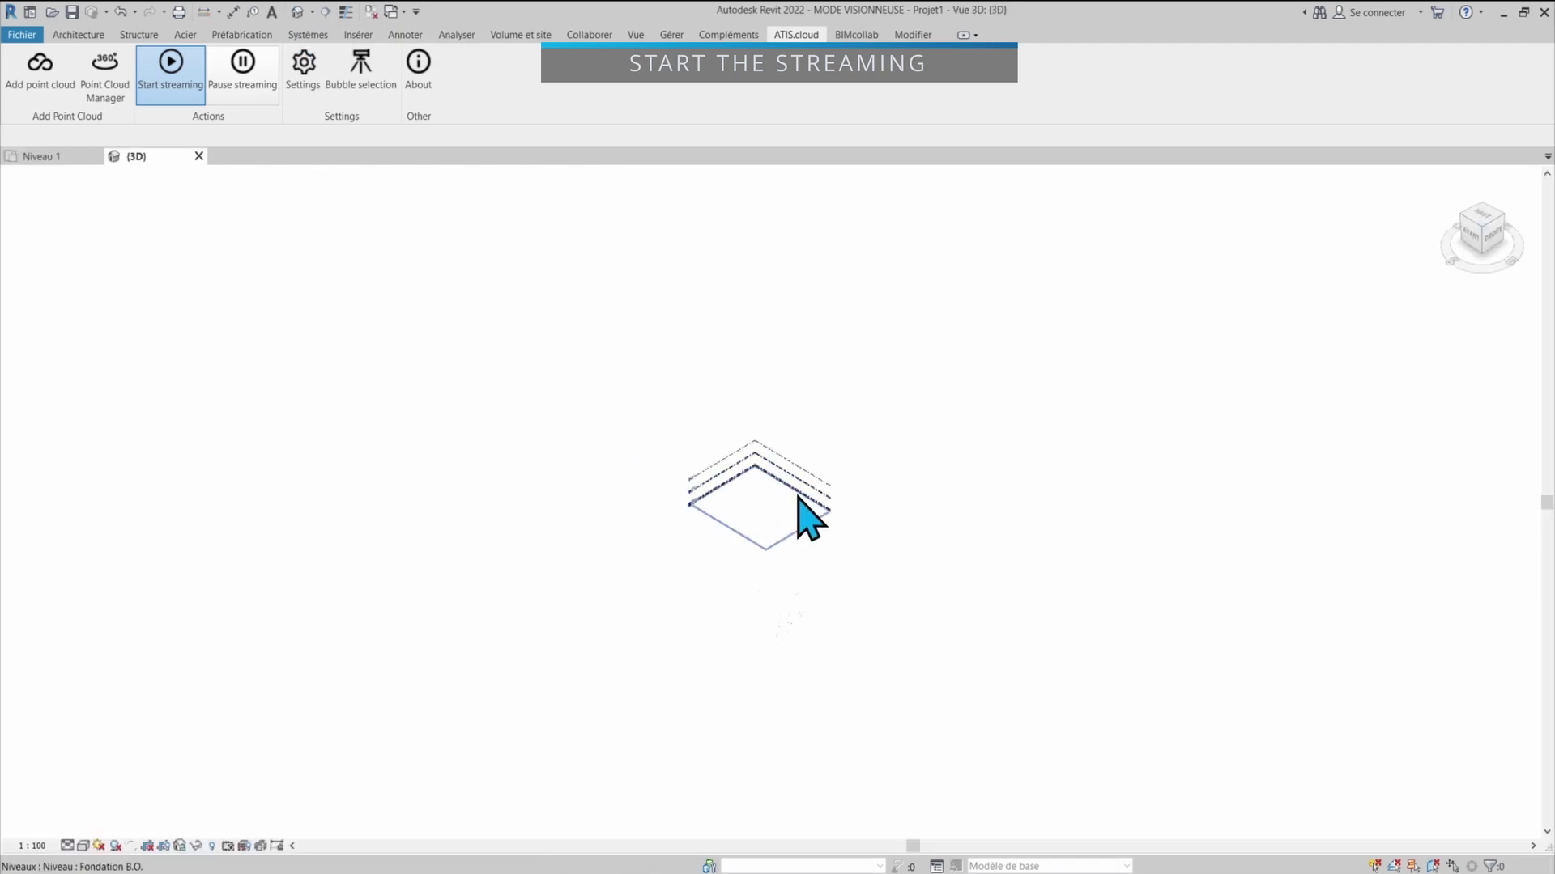
pyautogui.click(1474, 243)
pyautogui.click(712, 518)
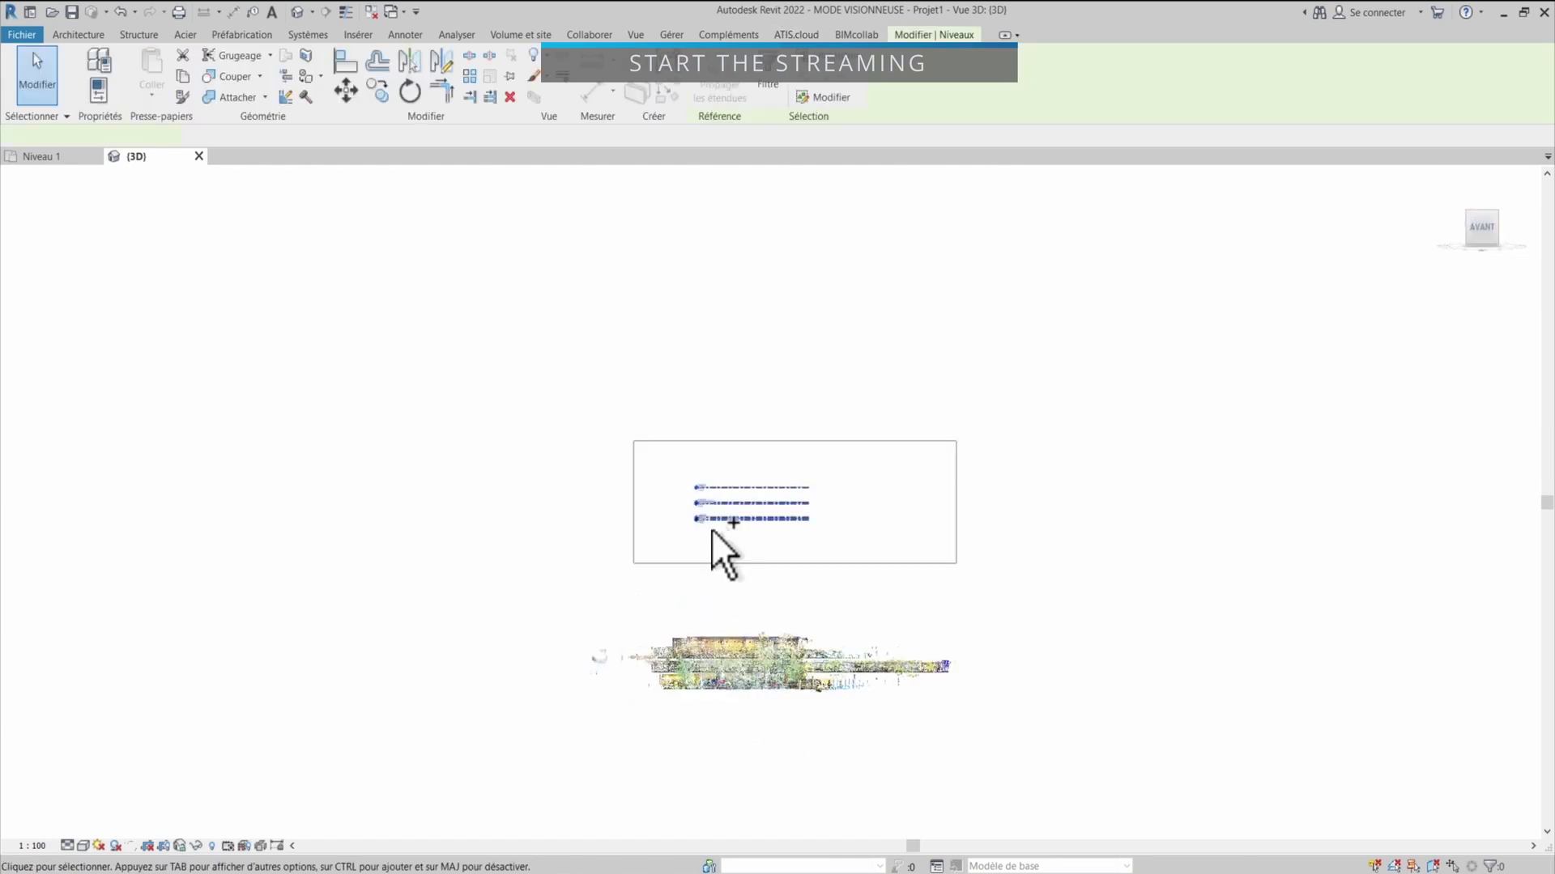
pyautogui.moveTo(732, 514); pyautogui.dragTo(764, 684)
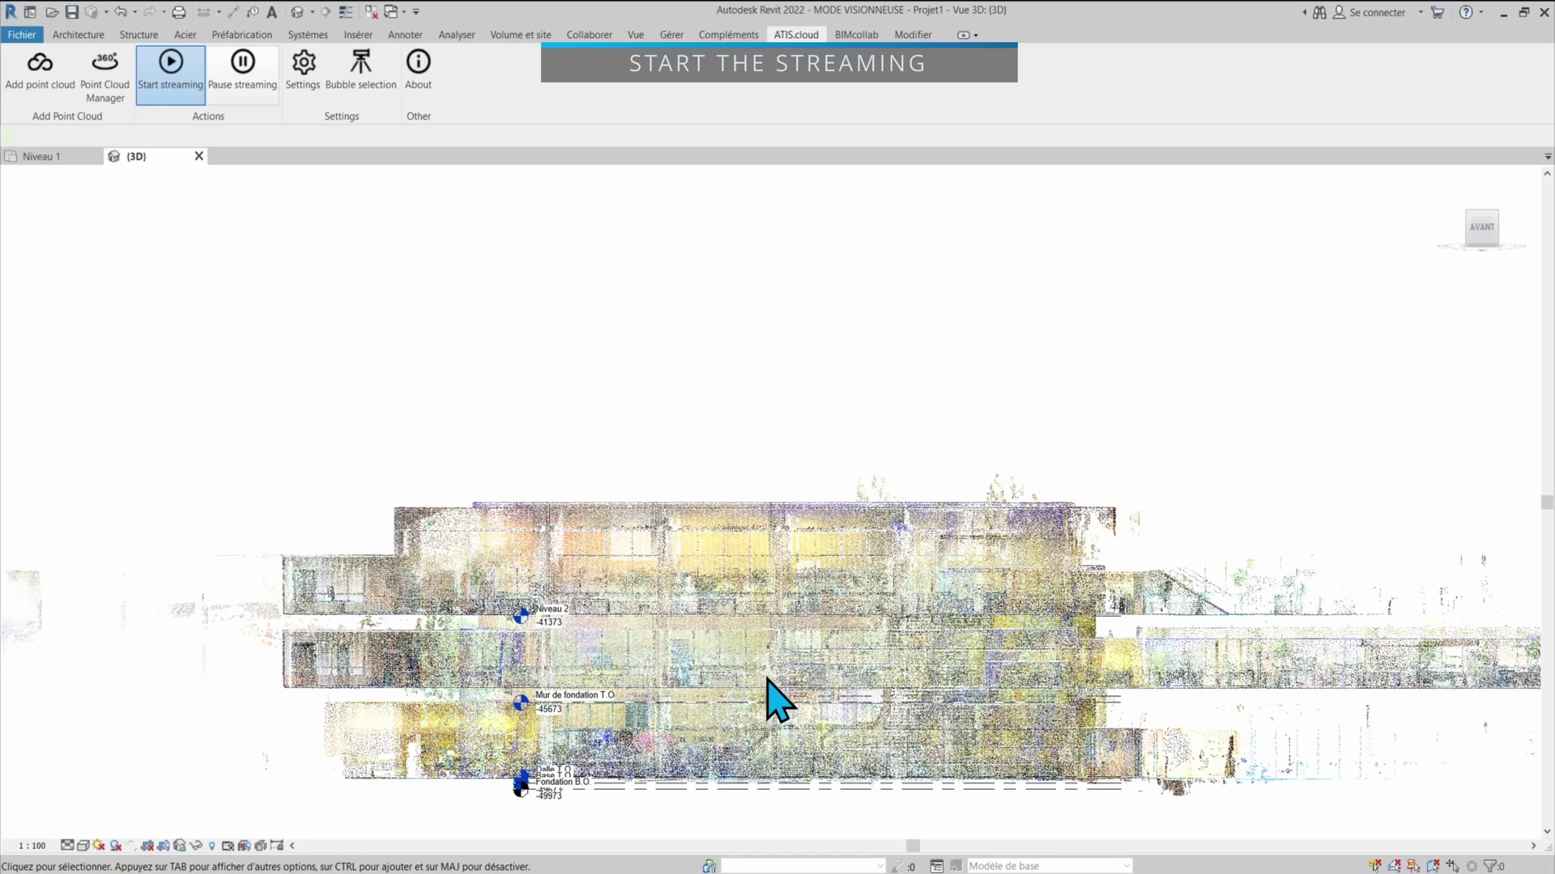
# Open the floor plan of the Dalle T.O. level from its level line in the 3D view
pyautogui.scroll(5, 733, 551)
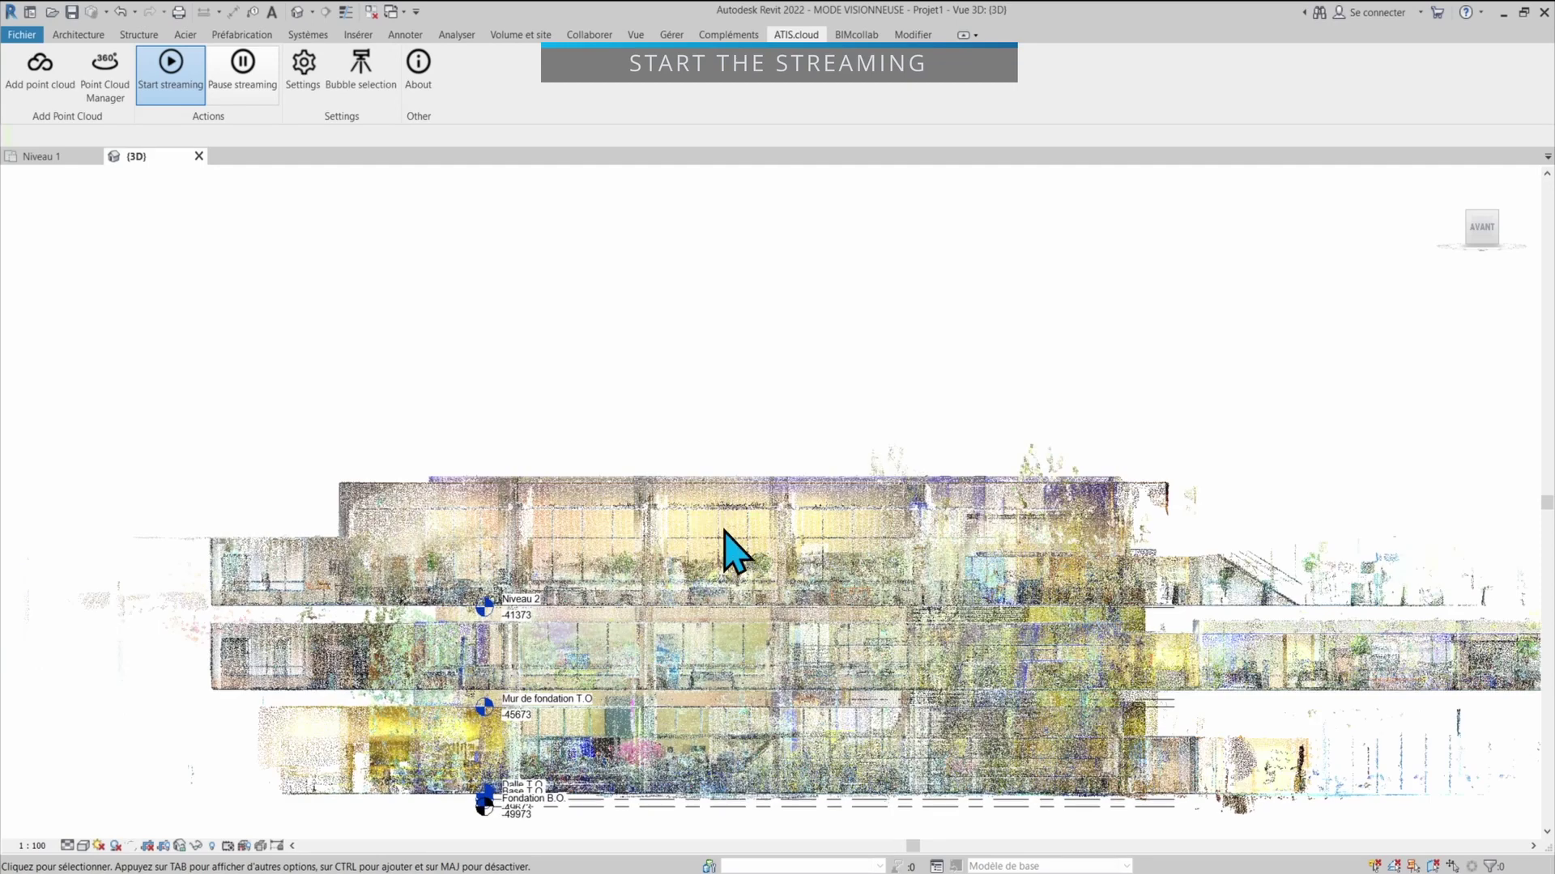
pyautogui.scroll(-3, 757, 549)
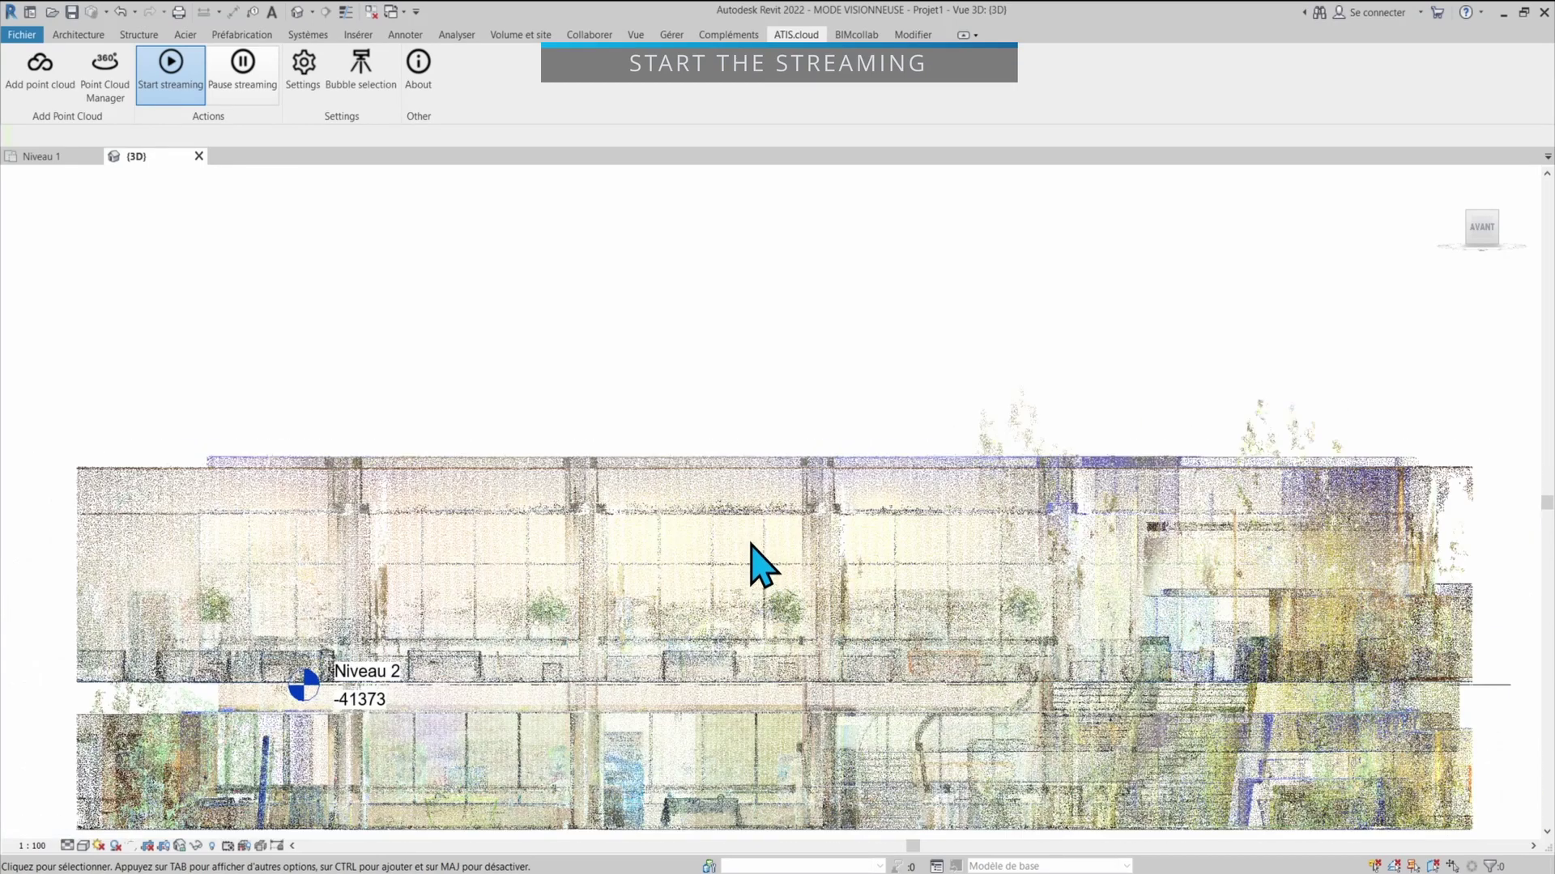
pyautogui.scroll(-3, 777, 583)
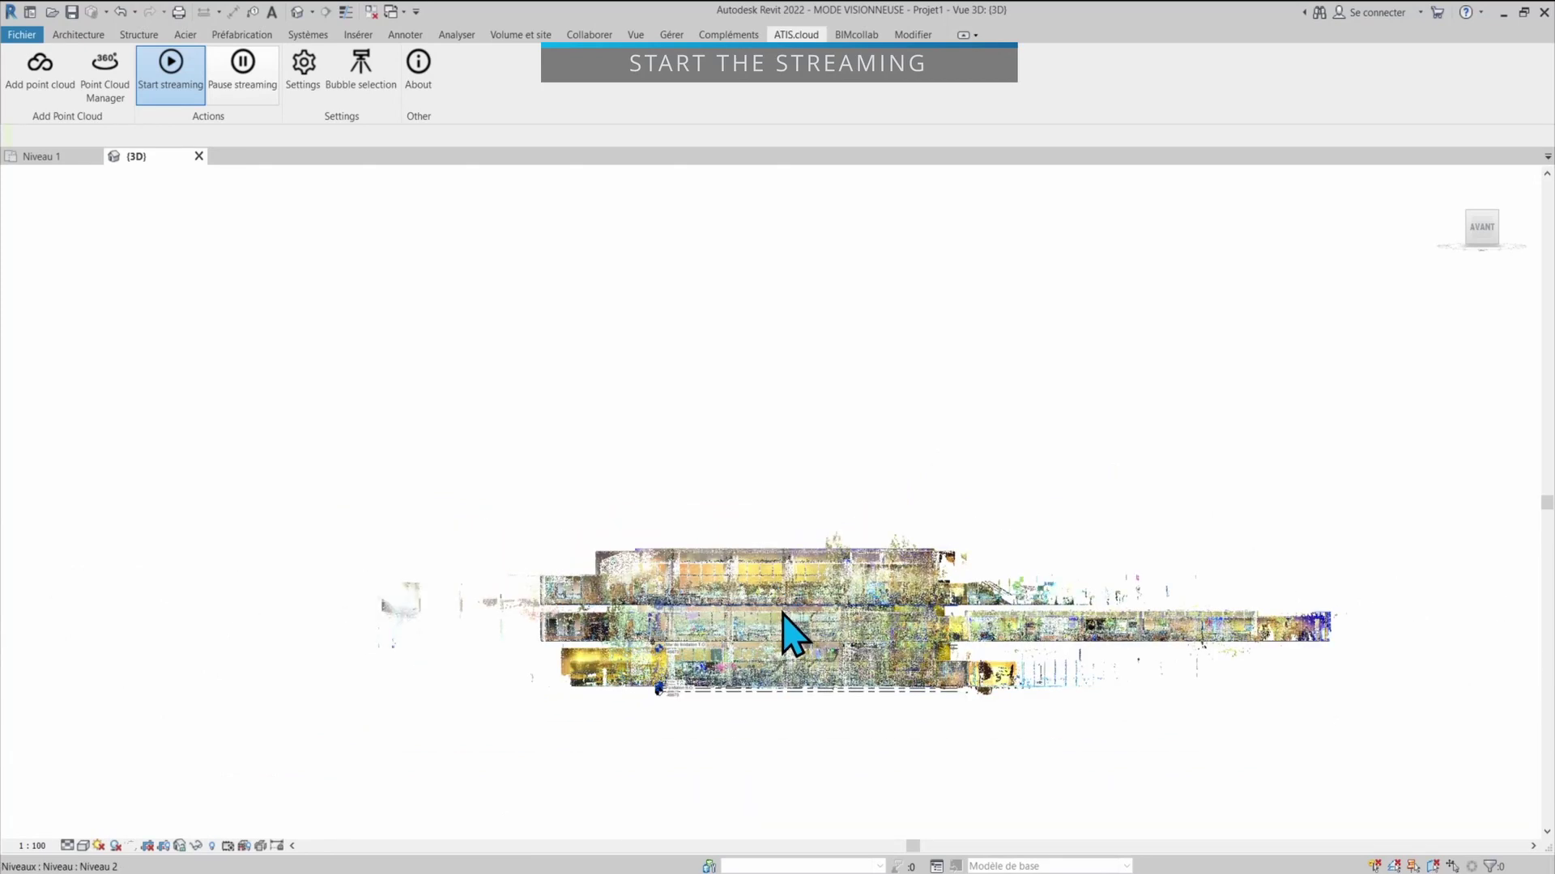
pyautogui.scroll(1, 790, 633)
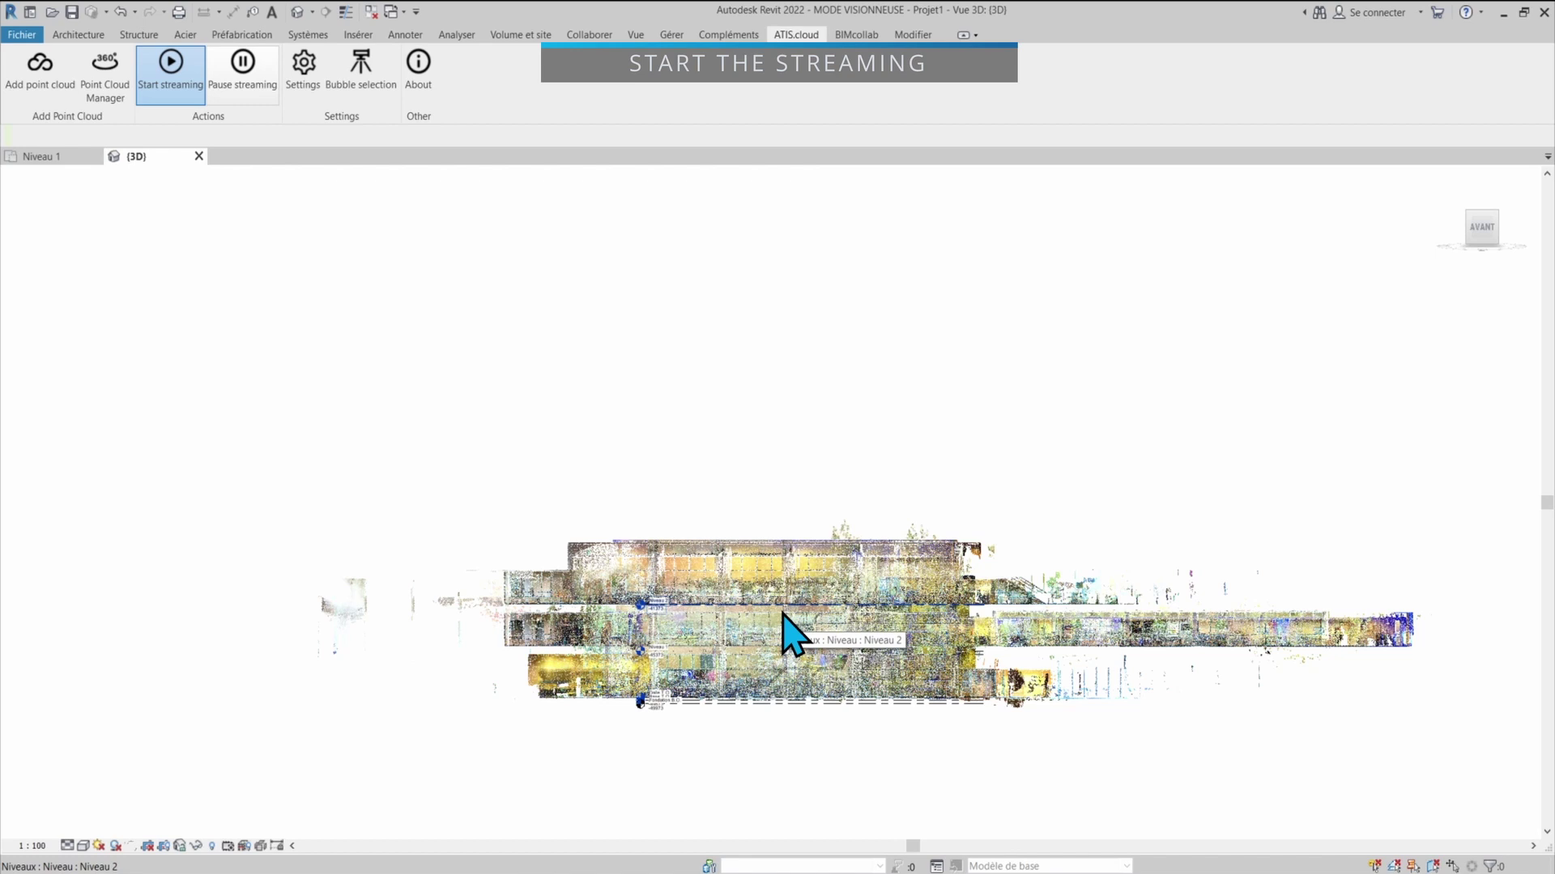
pyautogui.scroll(4, 773, 712)
pyautogui.rightClick(743, 719)
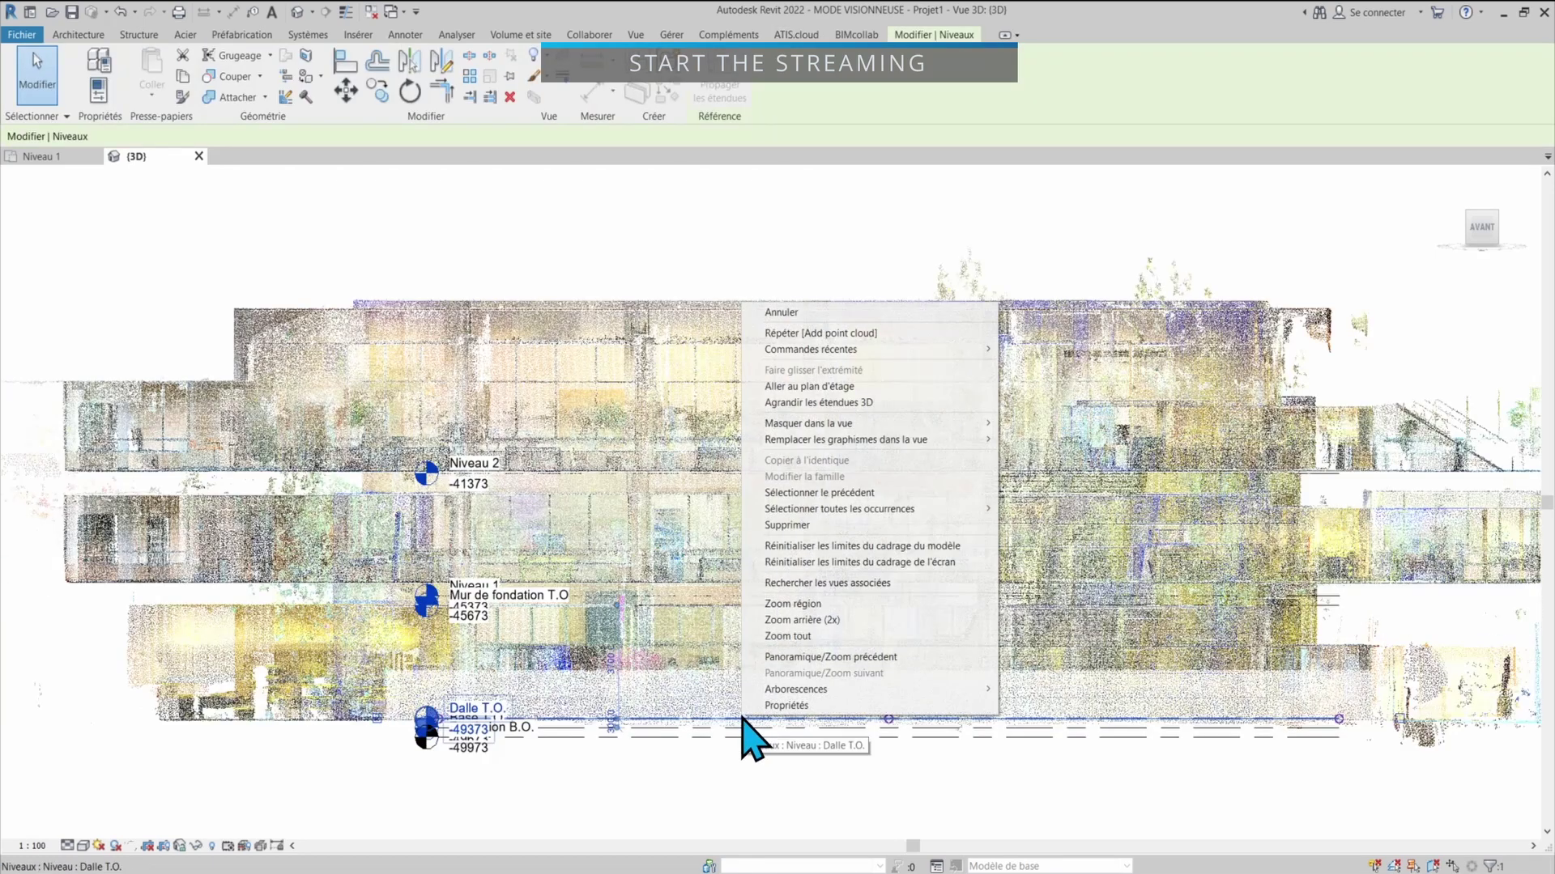
pyautogui.click(809, 387)
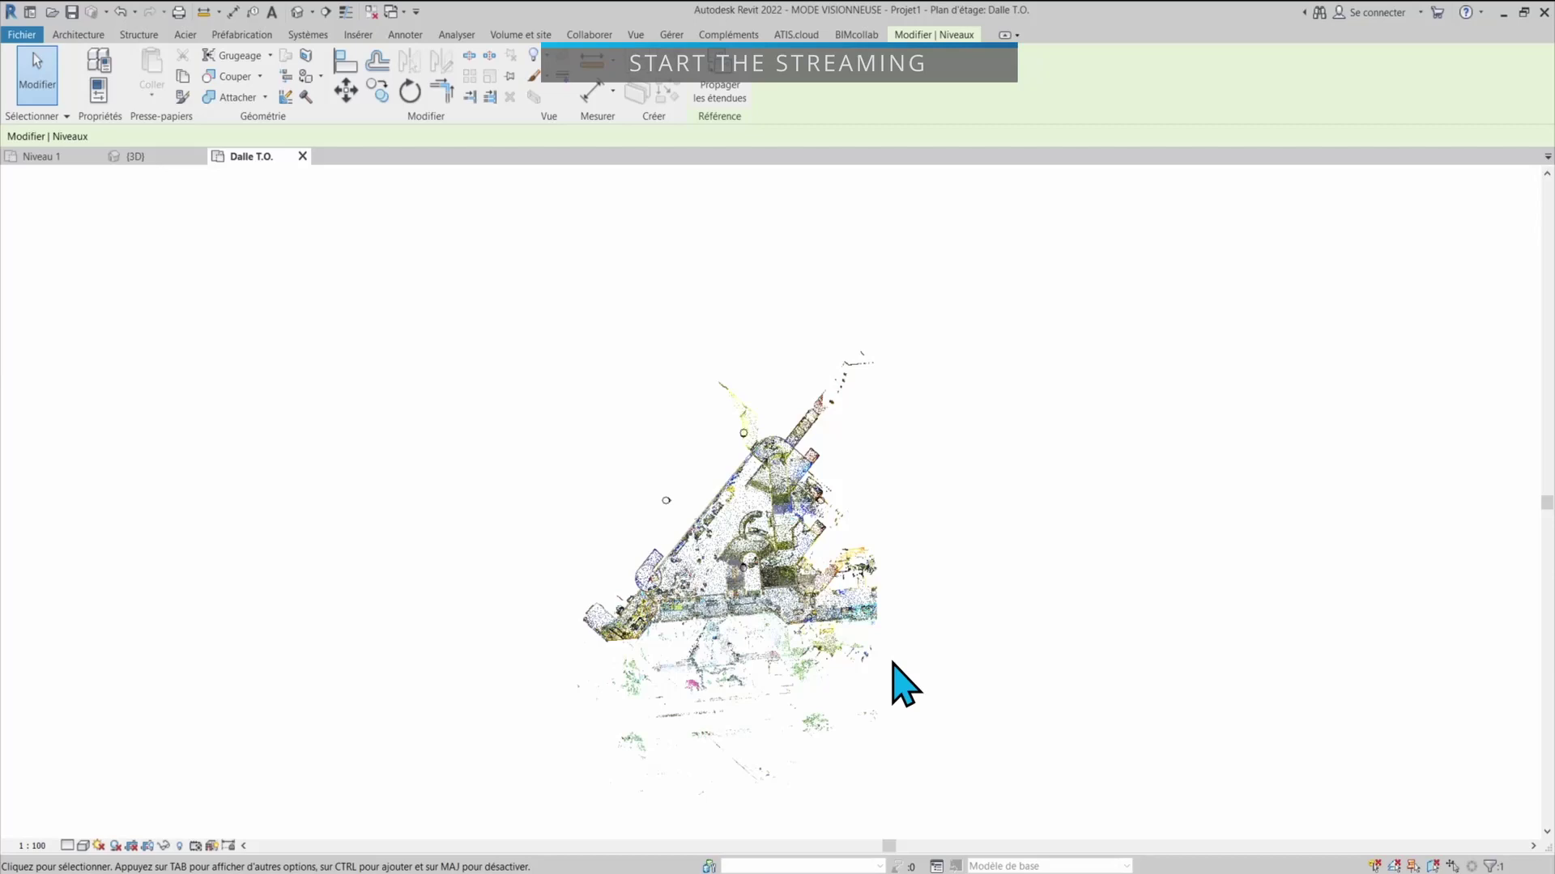
# Examine the streamed point cloud in the Dalle T.O. floor plan, both close up and as a whole
pyautogui.scroll(5, 789, 595)
pyautogui.scroll(-3, 790, 599)
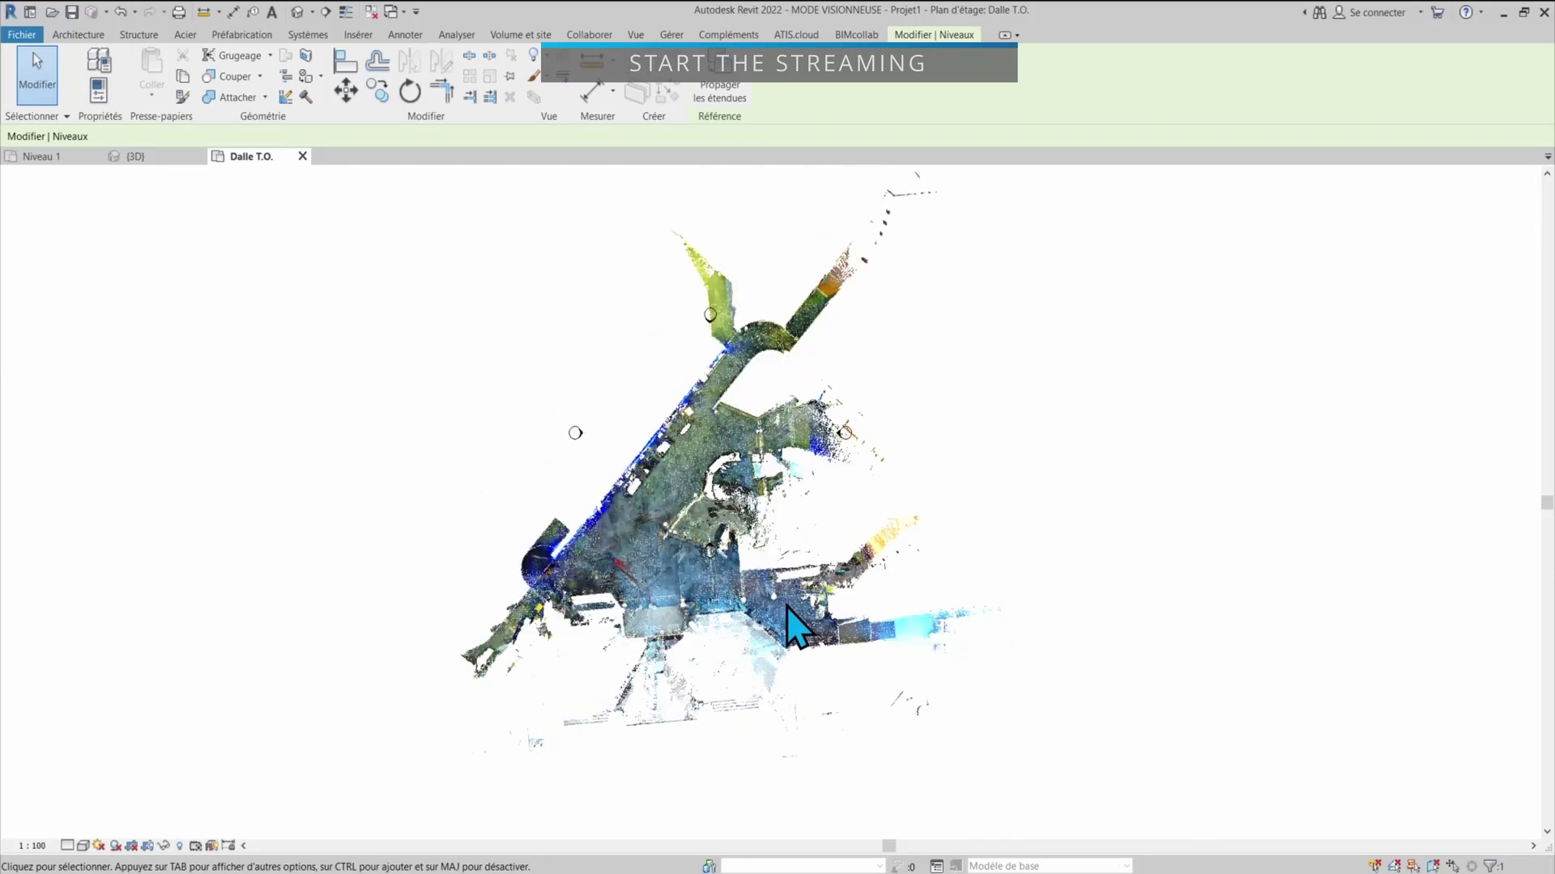
pyautogui.scroll(5, 766, 613)
pyautogui.press('Escape')
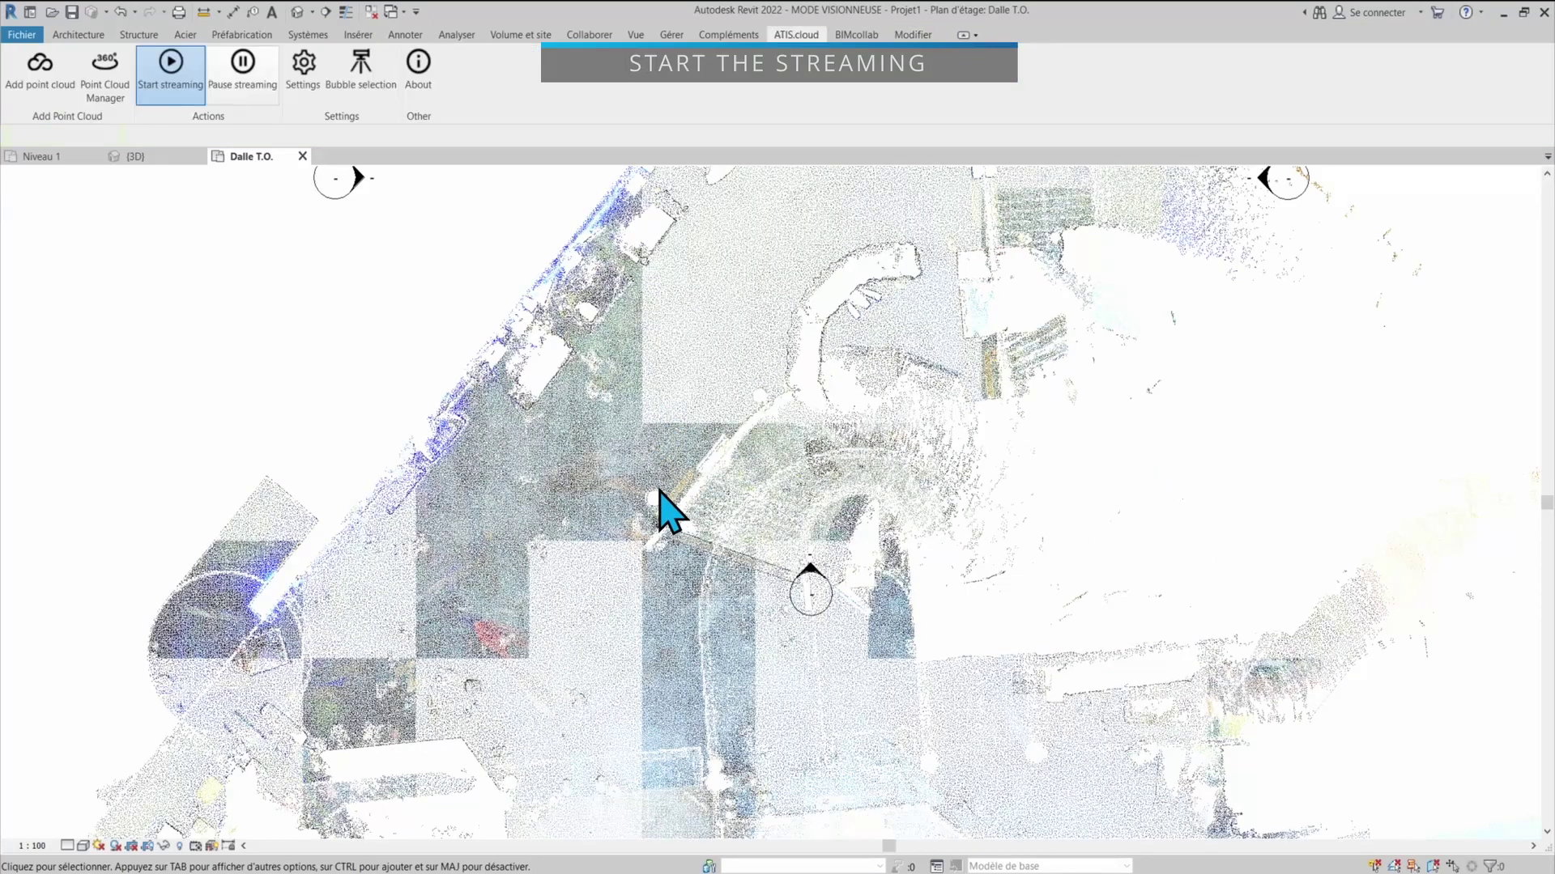
pyautogui.moveTo(733, 531); pyautogui.dragTo(711, 558, button='middle')
pyautogui.scroll(1, 711, 559)
pyautogui.scroll(-4, 728, 535)
pyautogui.moveTo(760, 632); pyautogui.dragTo(838, 692, button='middle')
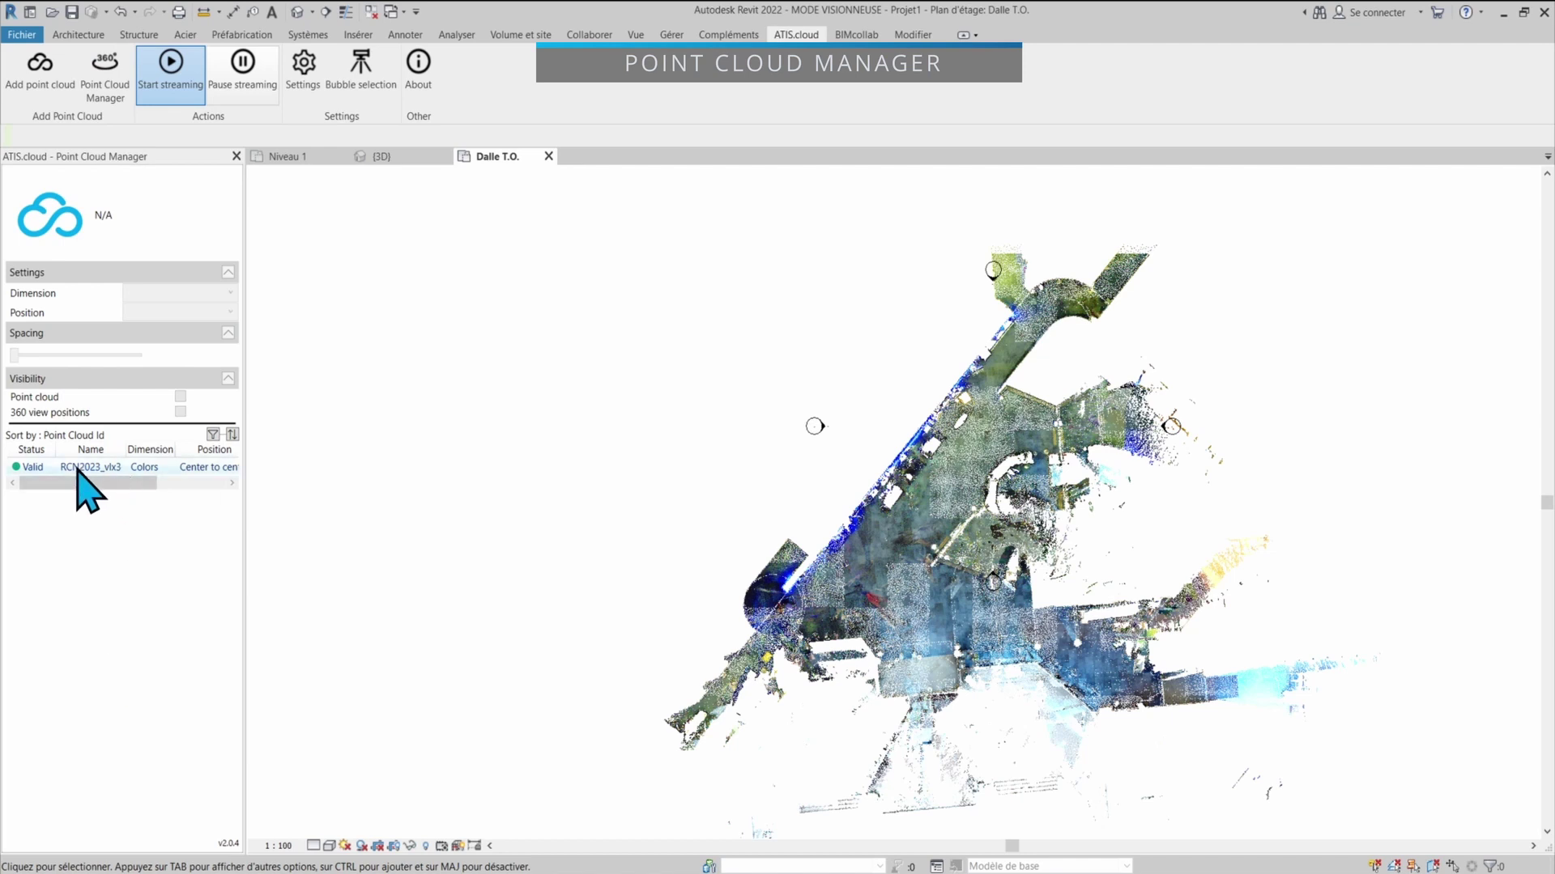
# Select the RCN2023_vlx3 point cloud in the Point Cloud Manager and review its dimension and position options, keeping Colors and Center to center
pyautogui.click(109, 468)
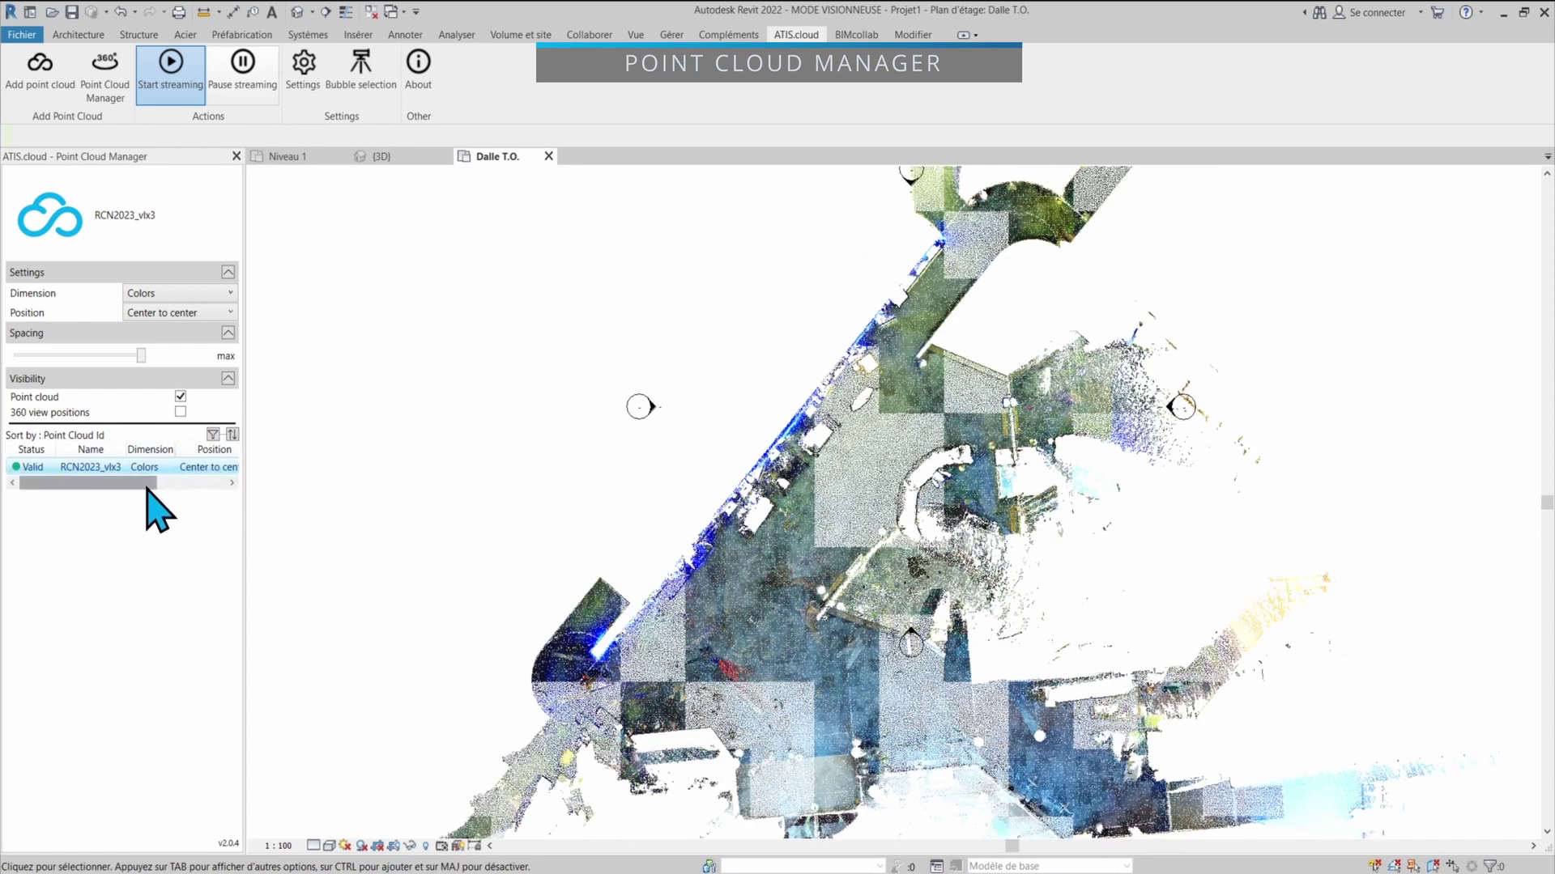
pyautogui.click(173, 295)
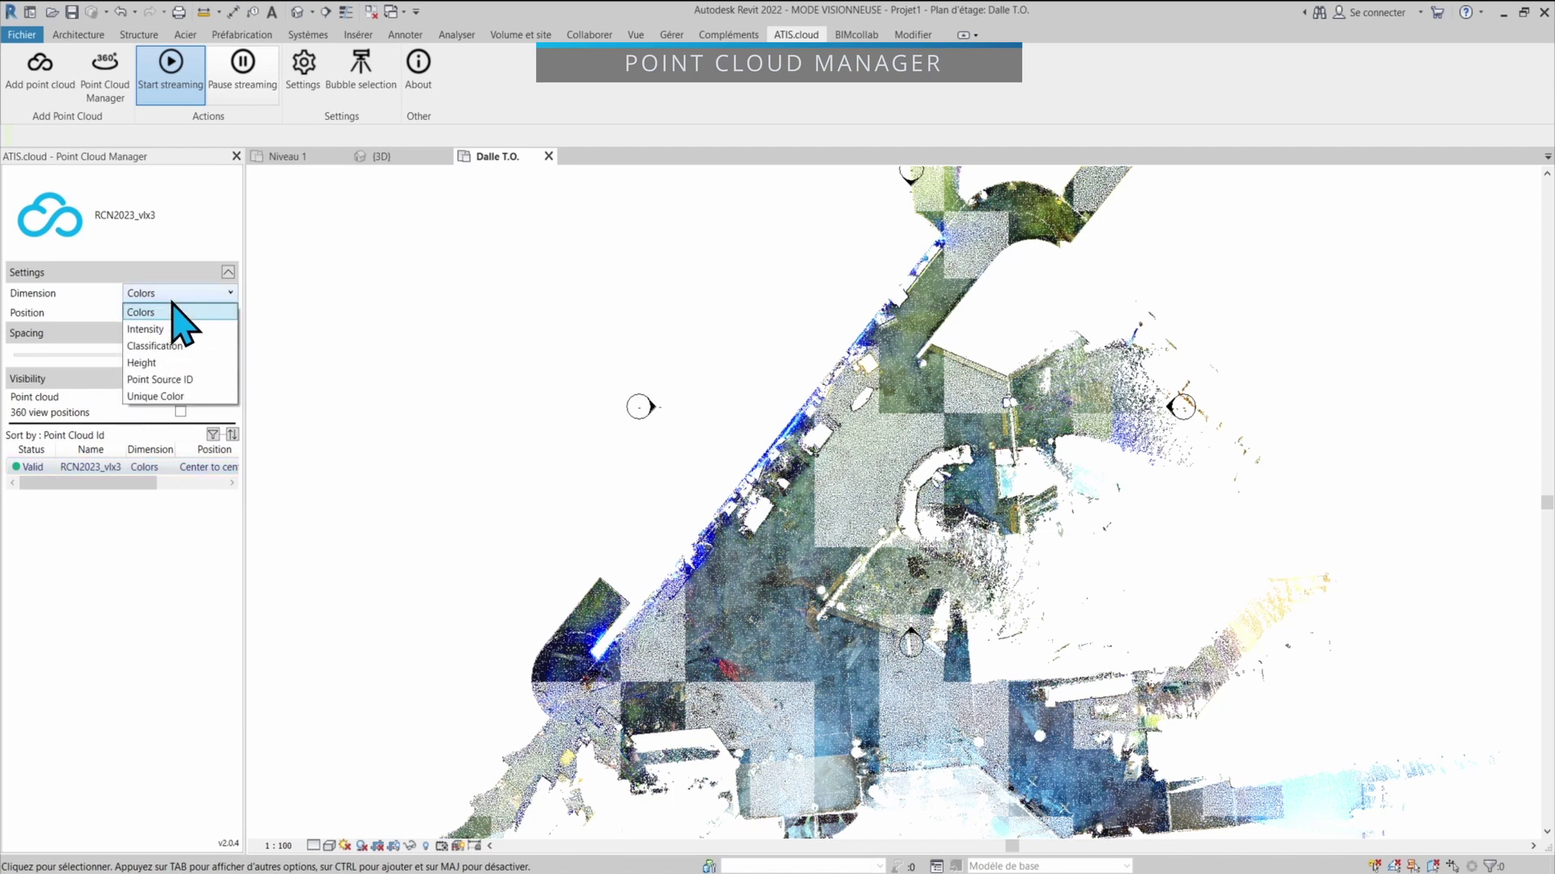
pyautogui.click(172, 312)
pyautogui.click(166, 314)
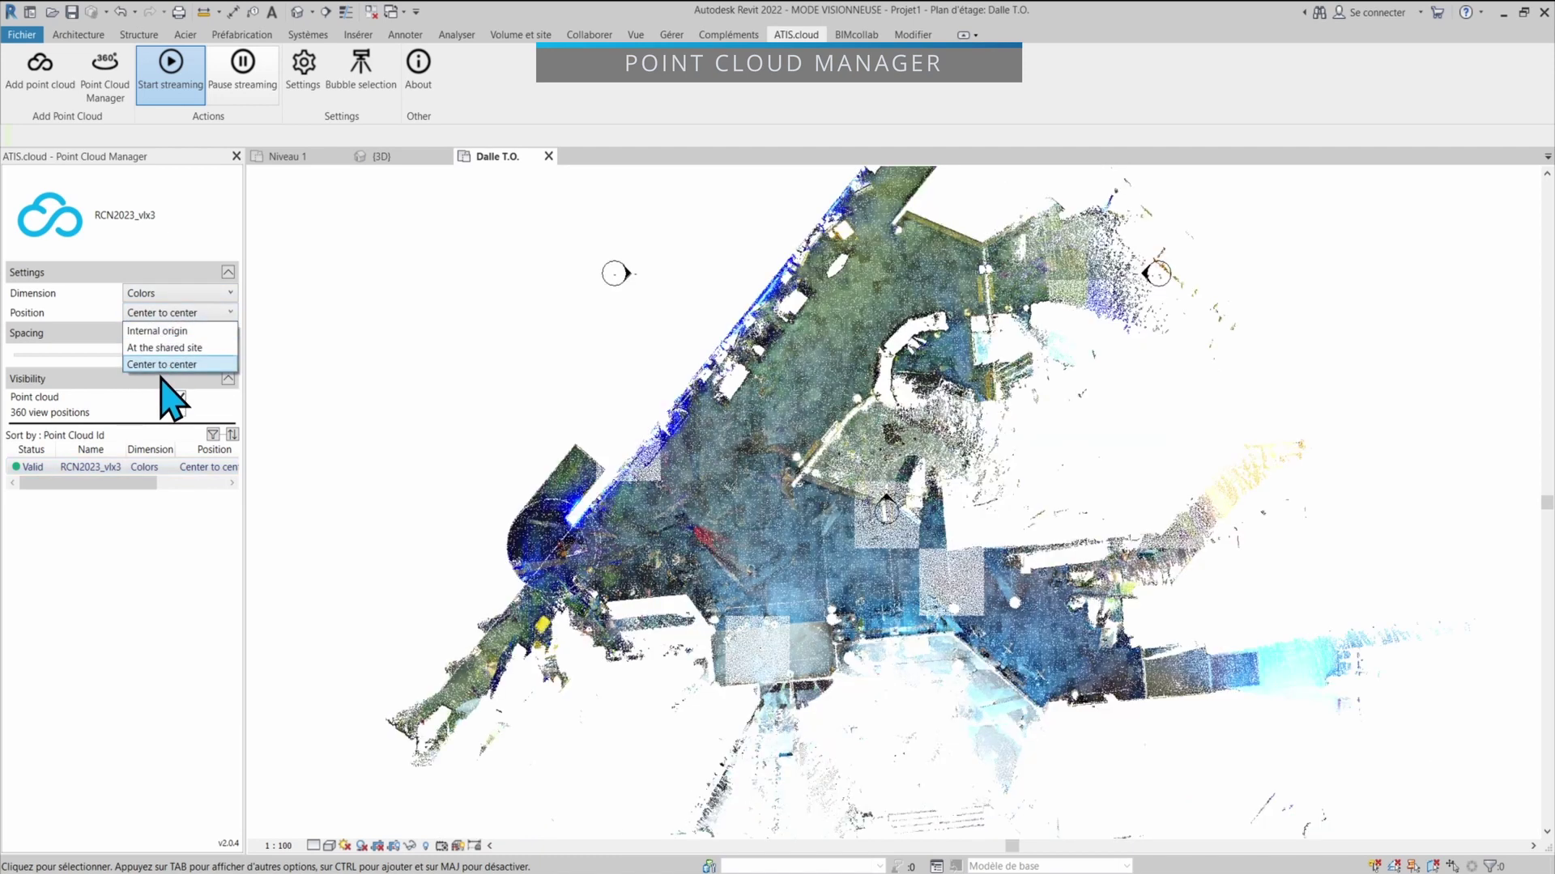
pyautogui.click(163, 378)
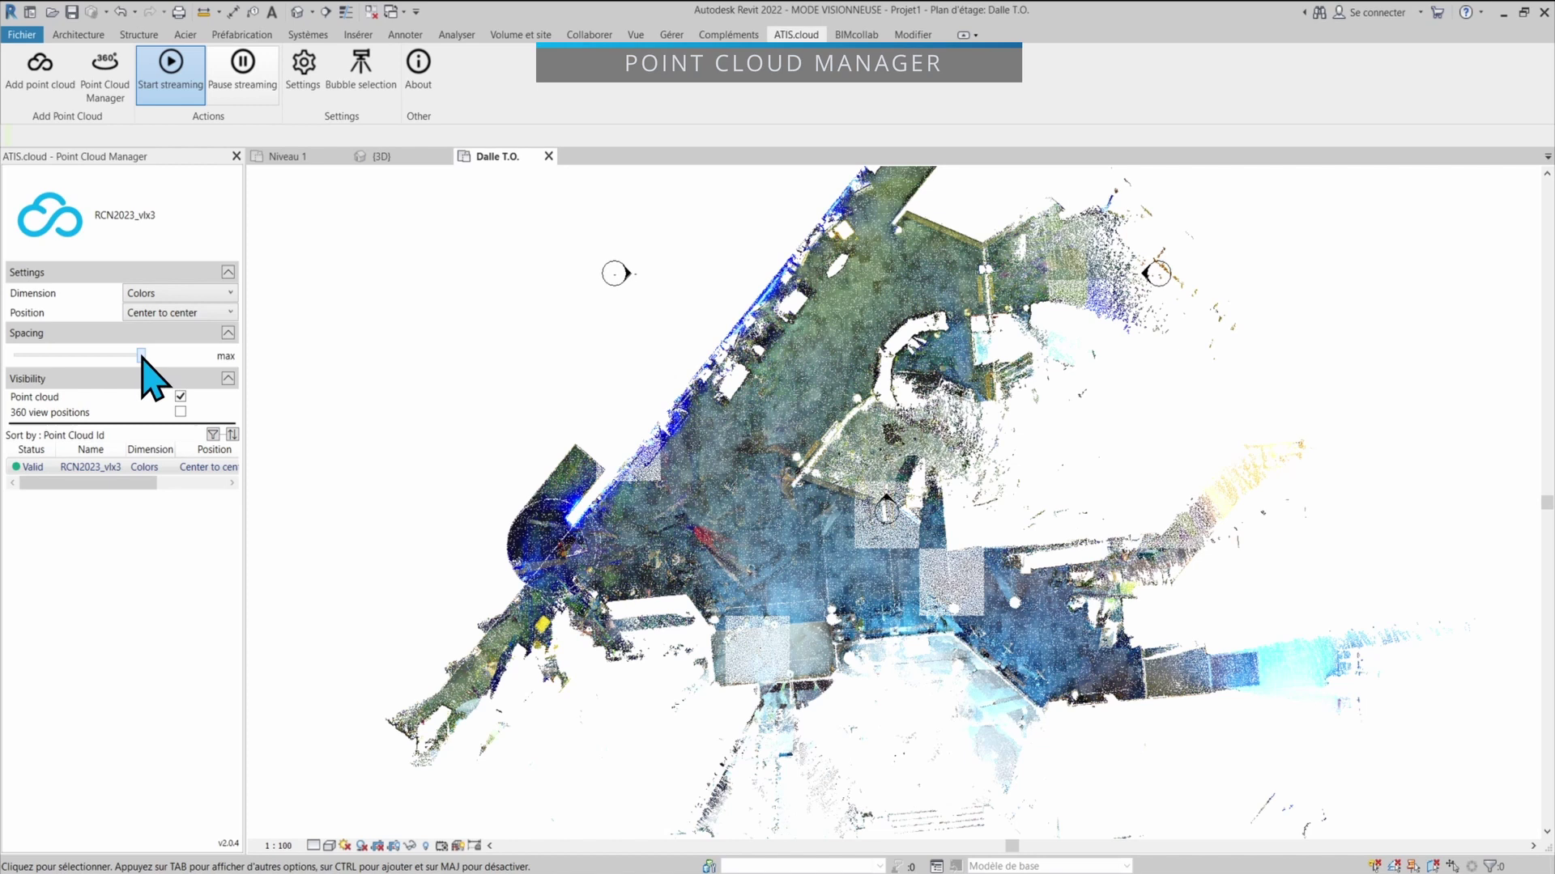
# Try a spacing of 10.1 centimeters on the point cloud and restore the spacing to max
pyautogui.moveTo(117, 357); pyautogui.dragTo(68, 360)
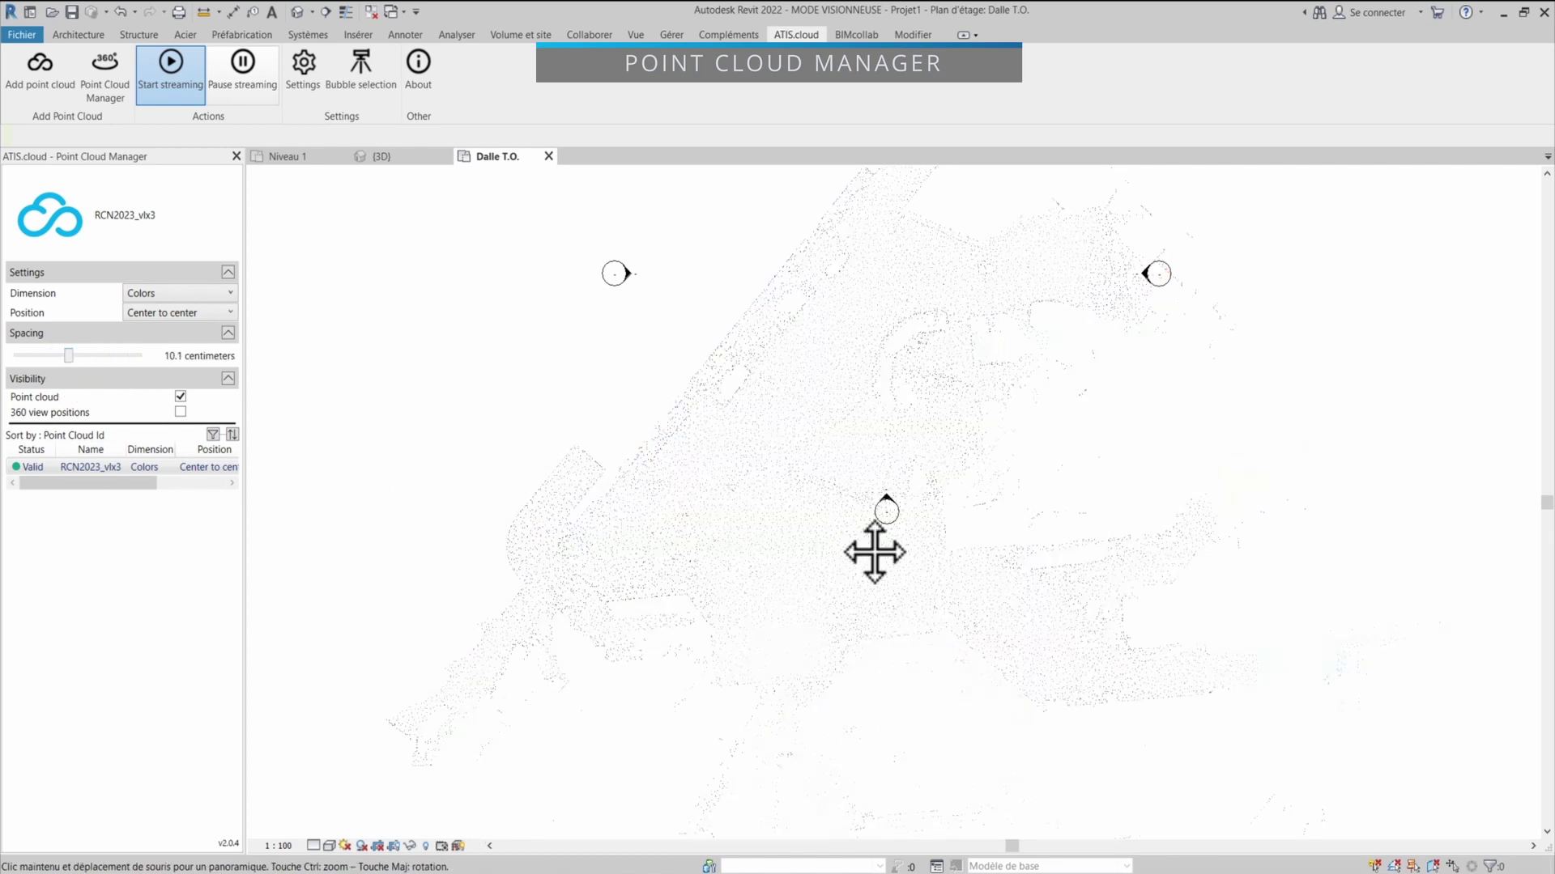
pyautogui.scroll(1, 875, 549)
pyautogui.moveTo(68, 360); pyautogui.dragTo(189, 359)
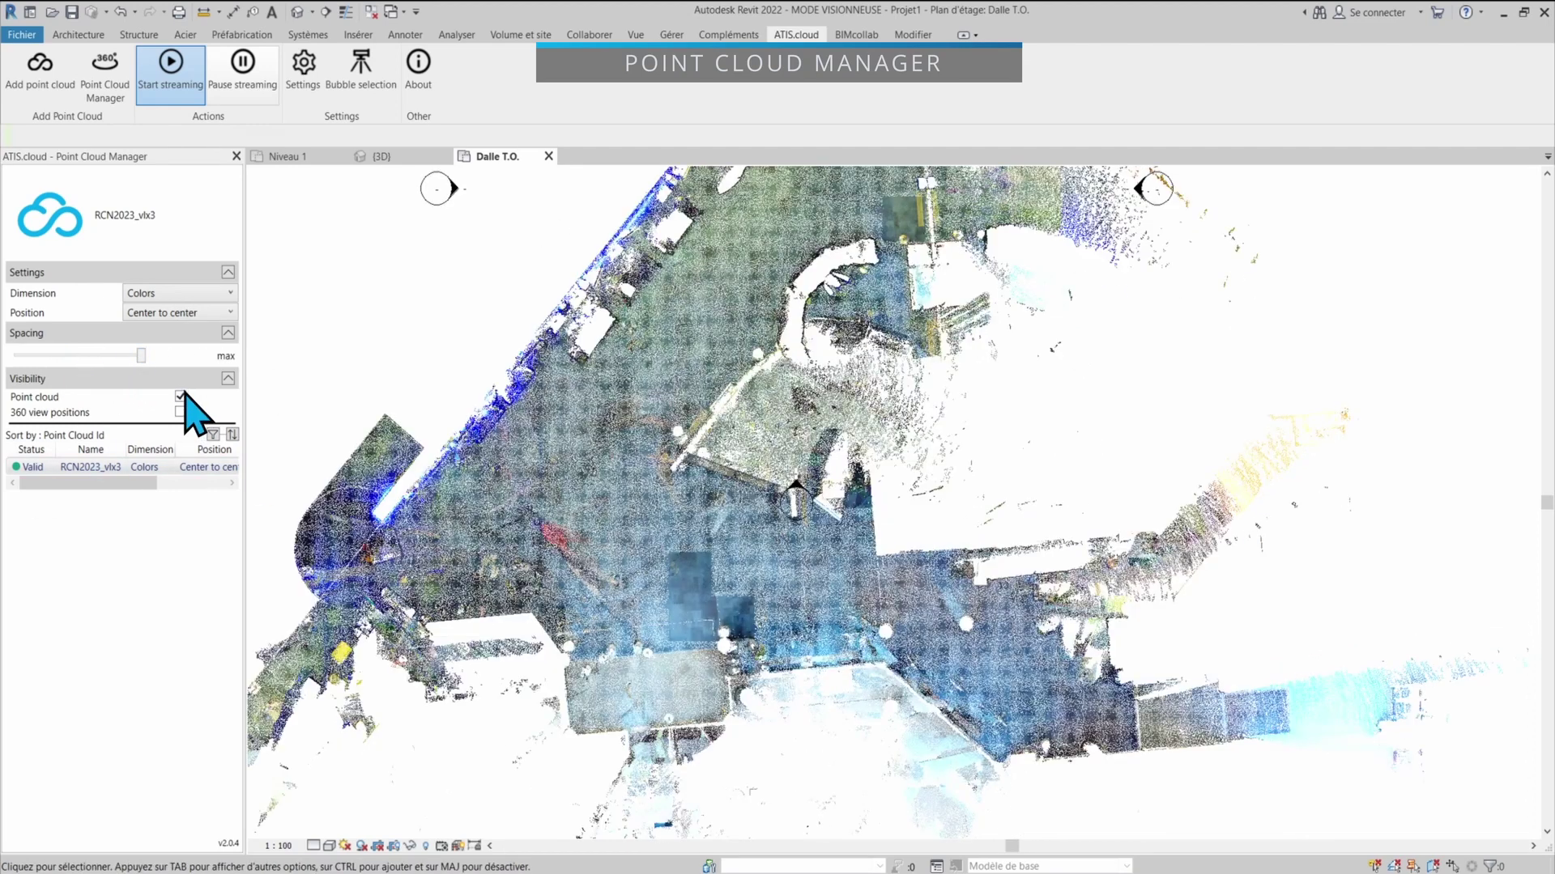
# Toggle the point cloud's visibility off and on, and show its 360 view positions
pyautogui.click(179, 396)
pyautogui.click(180, 396)
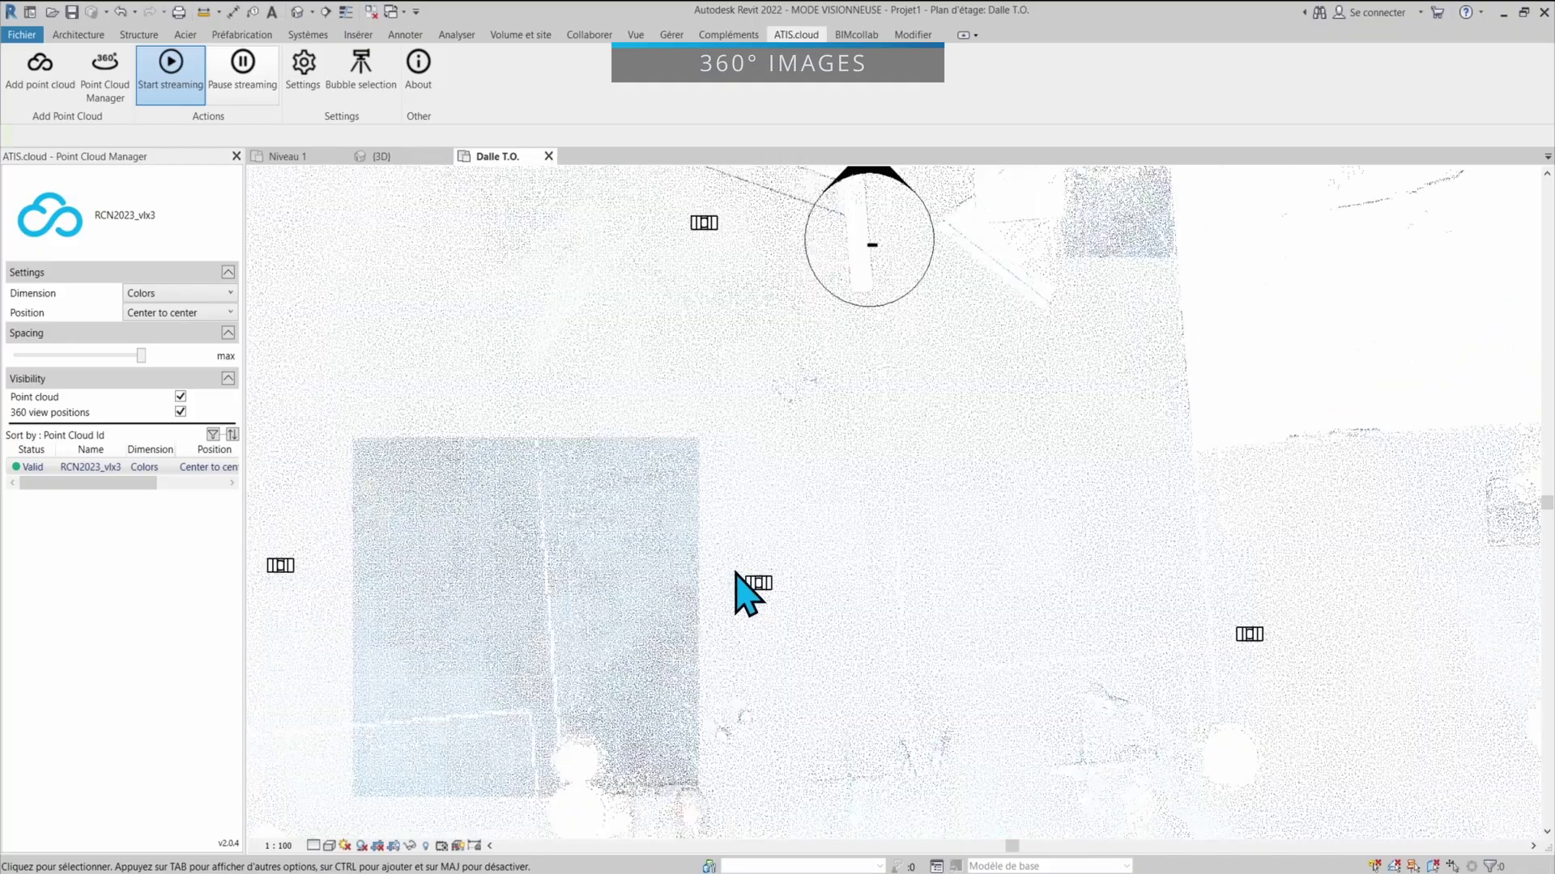
# Open the 360° image of a view position near the middle of the Dalle T.O. floor plan with Bubble selection
pyautogui.scroll(-3, 801, 627)
pyautogui.moveTo(784, 643); pyautogui.dragTo(691, 597, button='middle')
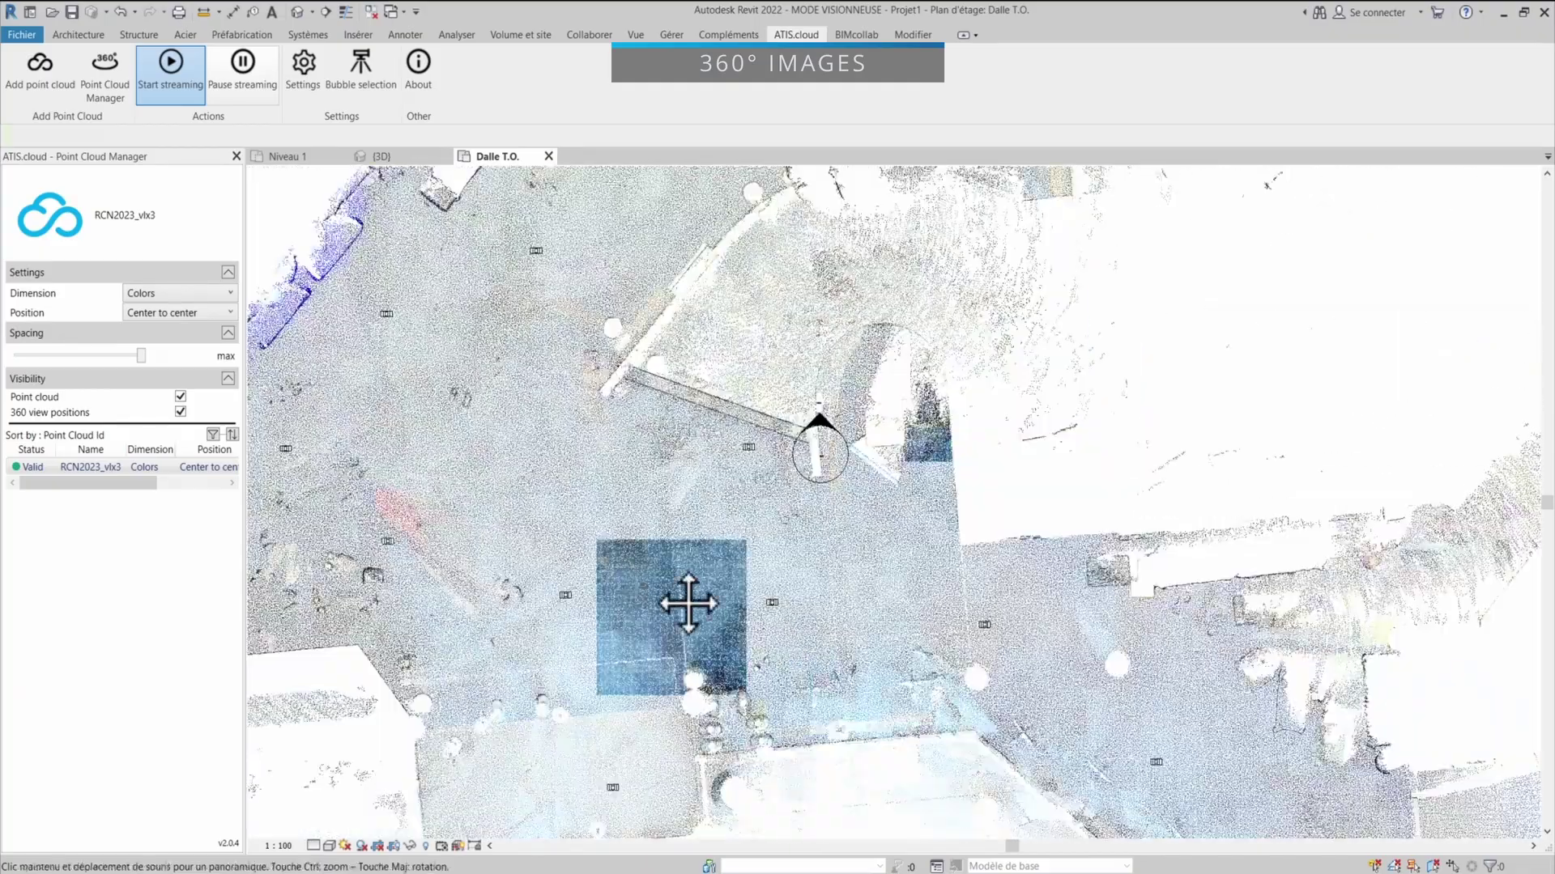
pyautogui.scroll(-3, 729, 458)
pyautogui.scroll(4, 688, 482)
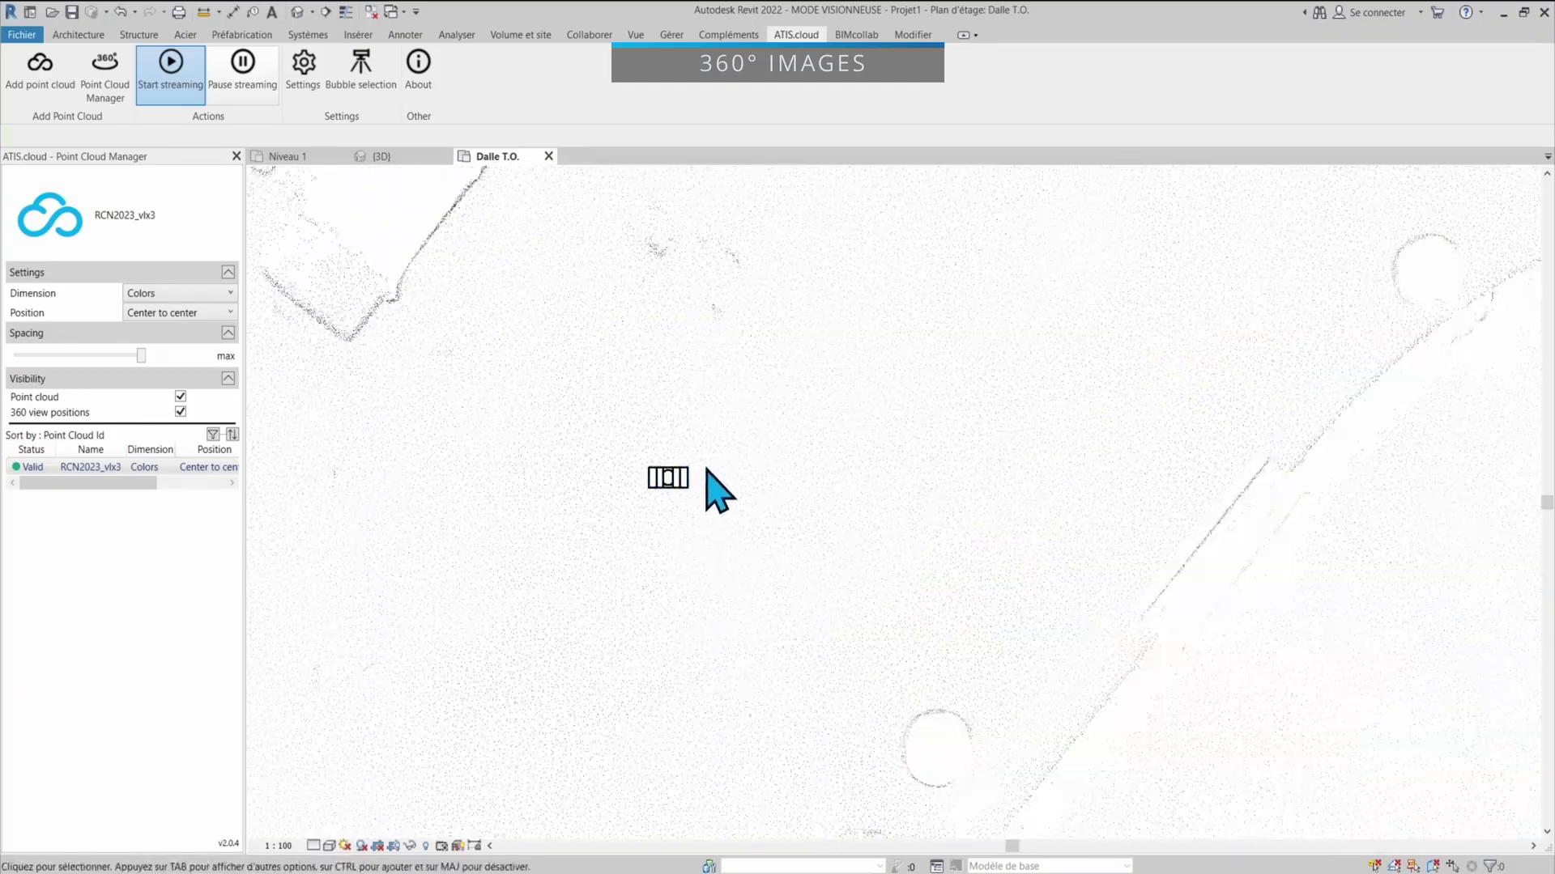
pyautogui.scroll(-5, 810, 632)
pyautogui.moveTo(838, 664); pyautogui.dragTo(782, 513, button='middle')
pyautogui.scroll(6, 778, 543)
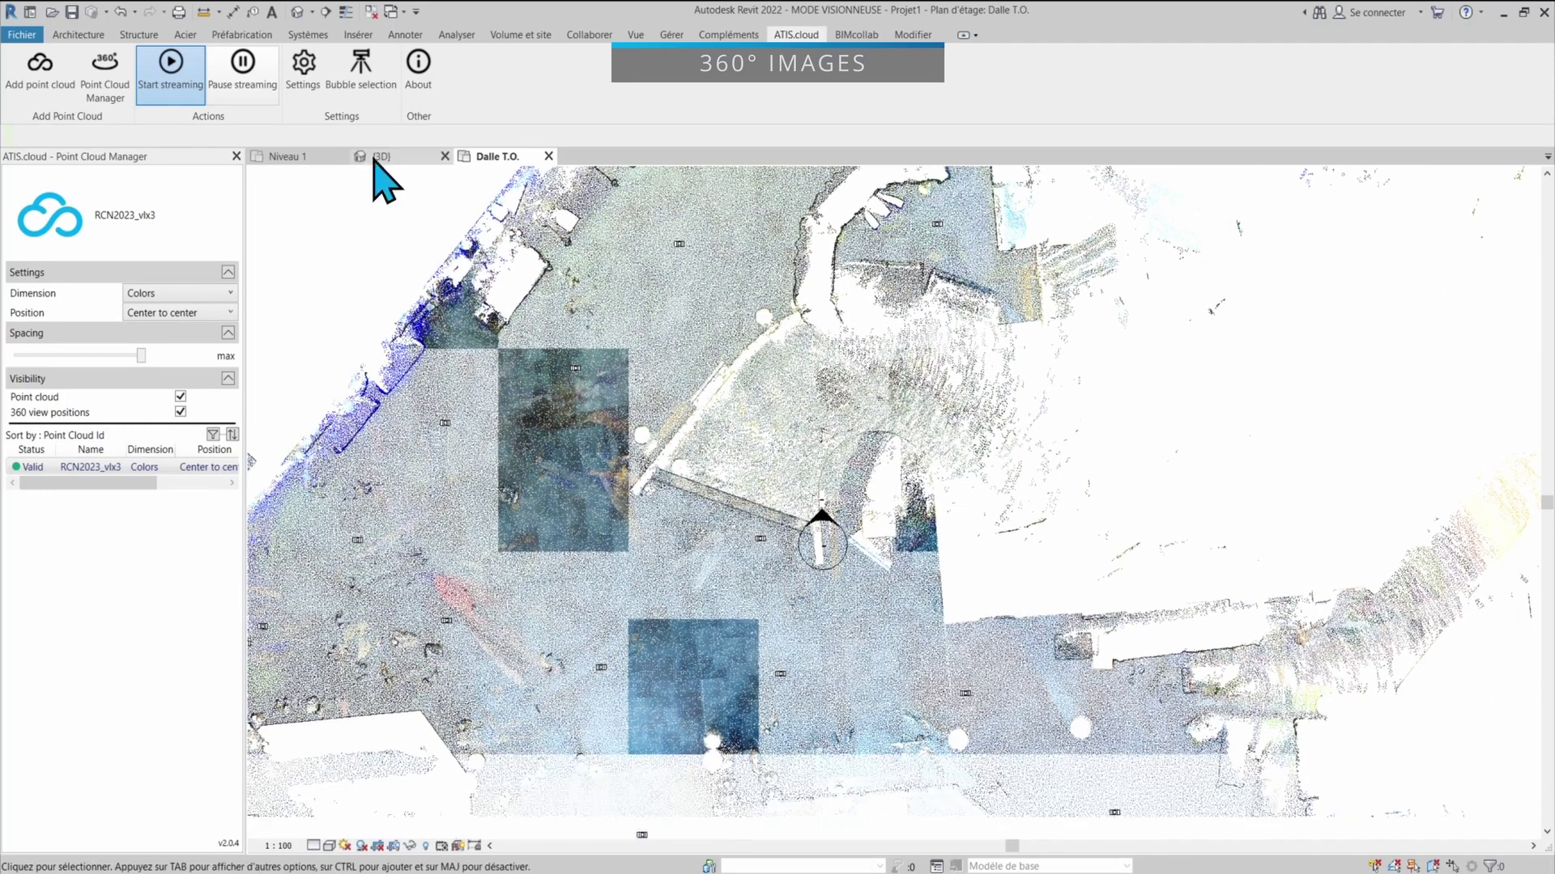
pyautogui.click(365, 73)
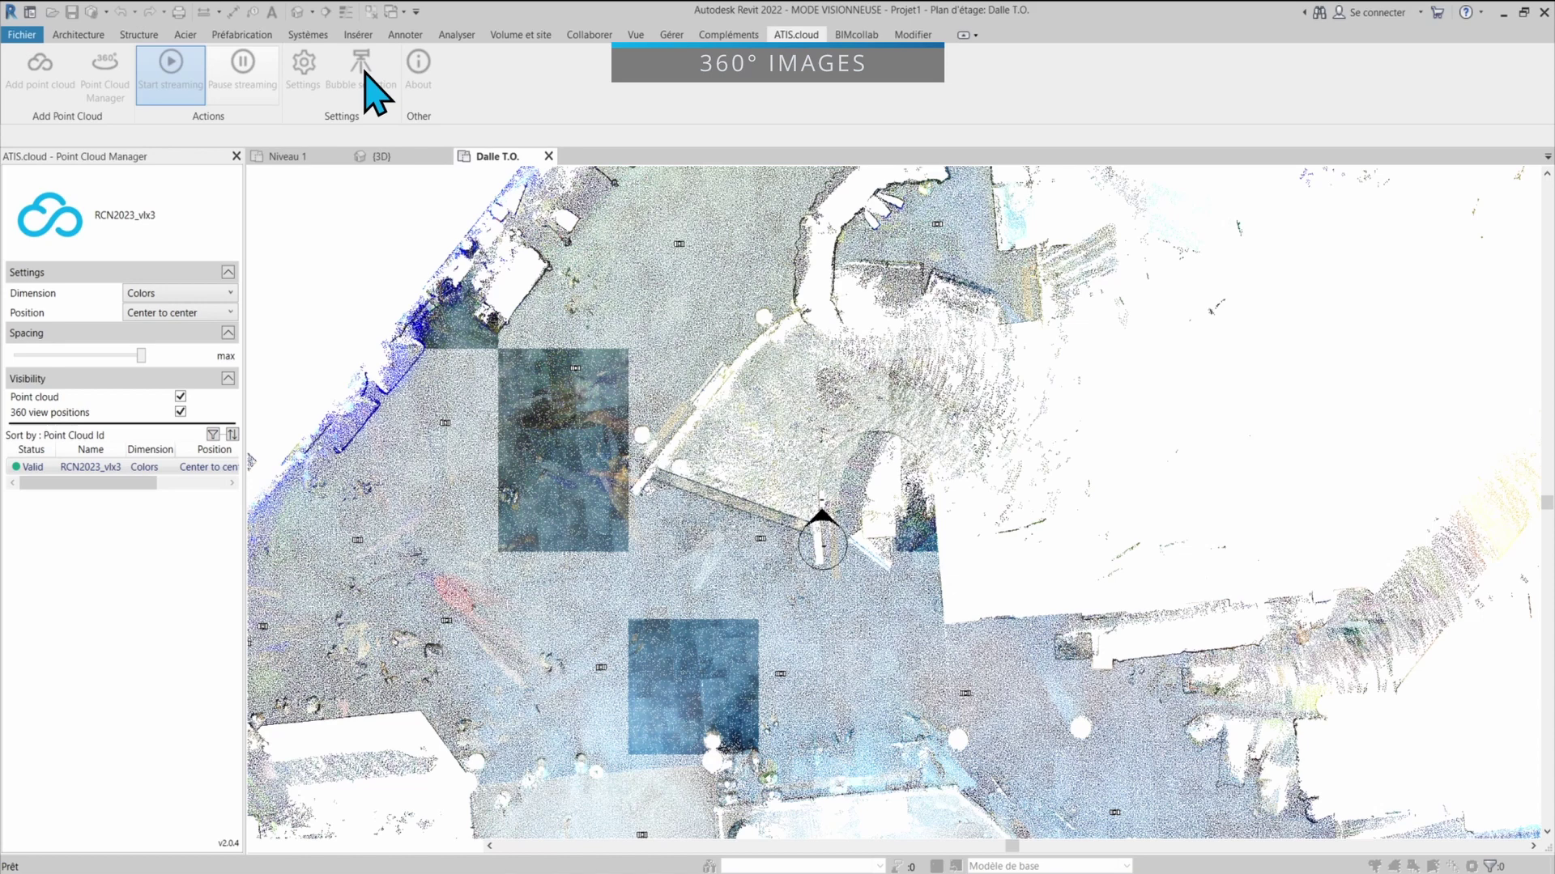
pyautogui.click(783, 677)
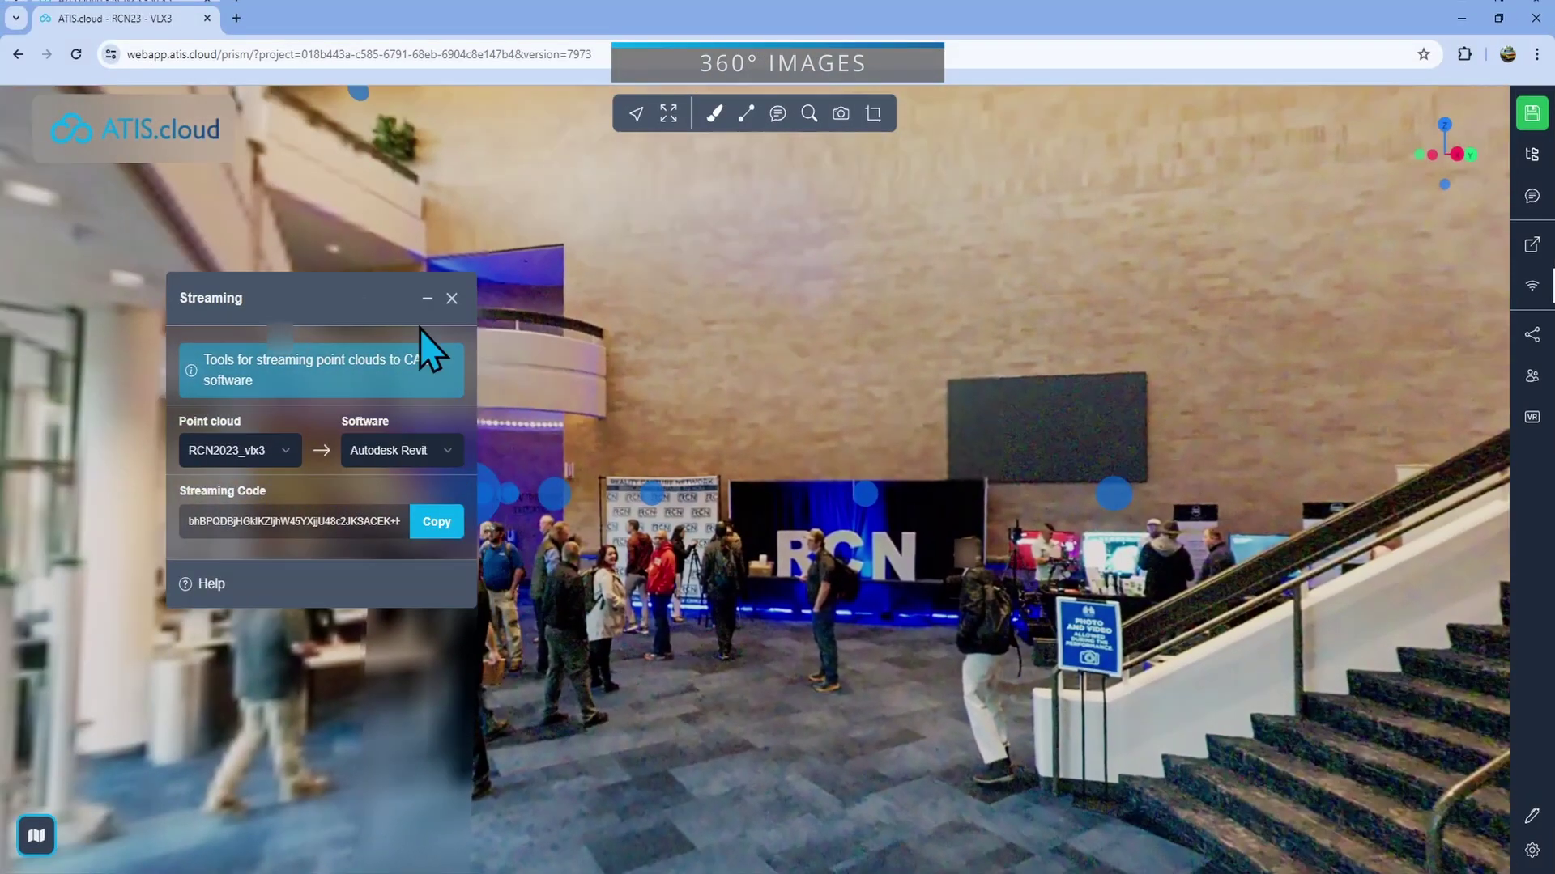
# Close the Streaming window in the web viewer and look around the 360° image towards the staircase
pyautogui.click(451, 298)
pyautogui.moveTo(486, 340); pyautogui.dragTo(852, 536)
pyautogui.click(852, 537)
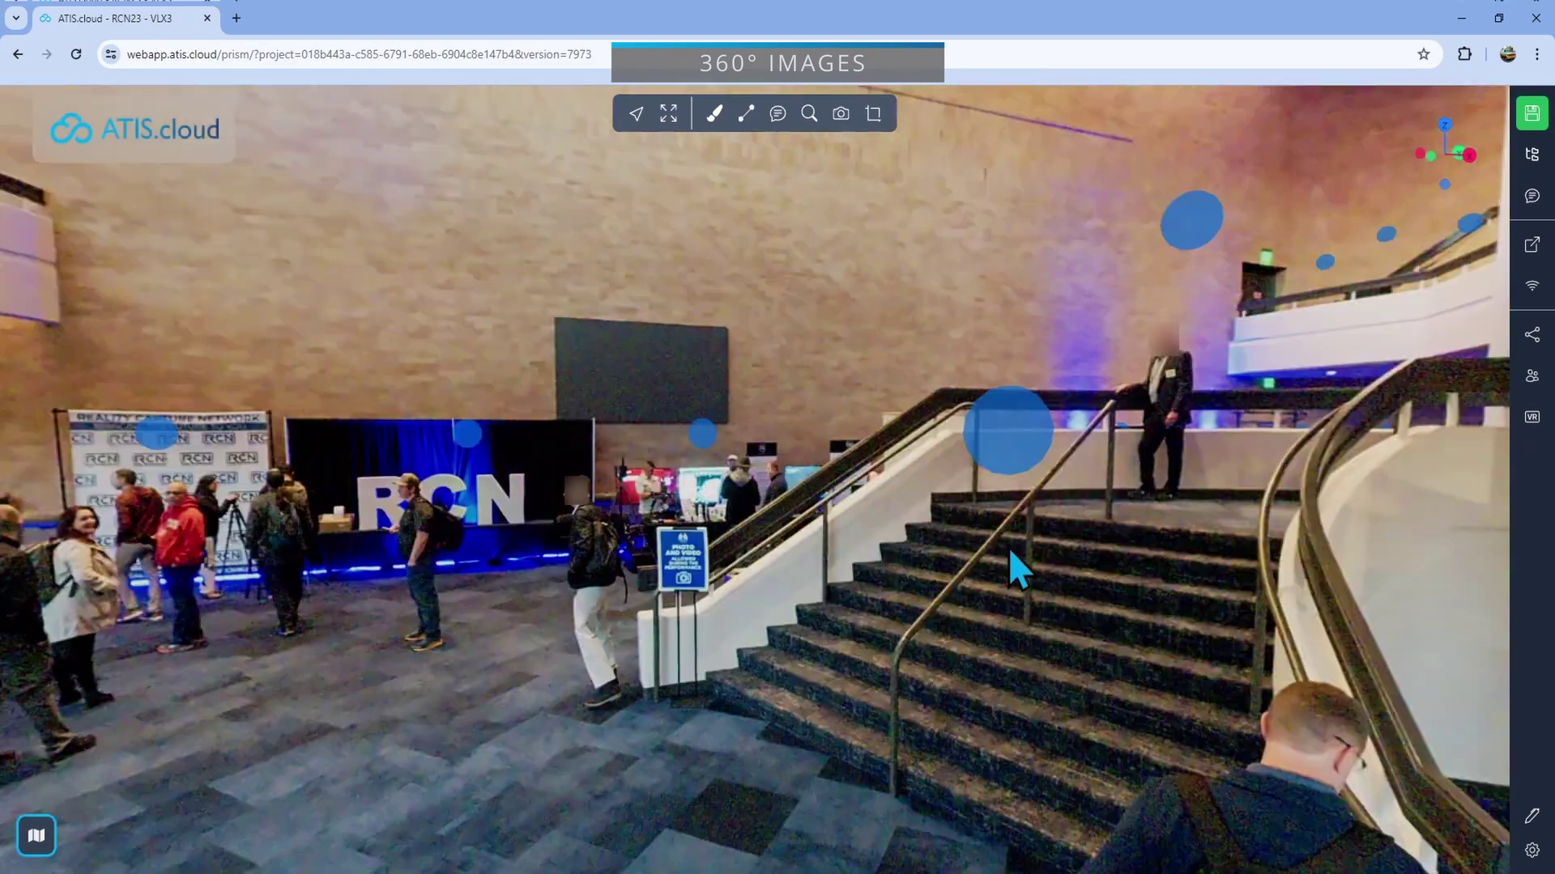
pyautogui.moveTo(1011, 553)
pyautogui.mouseDown()
pyautogui.moveTo(1013, 472)
pyautogui.moveTo(1166, 451)
pyautogui.moveTo(1187, 566)
pyautogui.moveTo(1023, 553)
pyautogui.mouseUp()
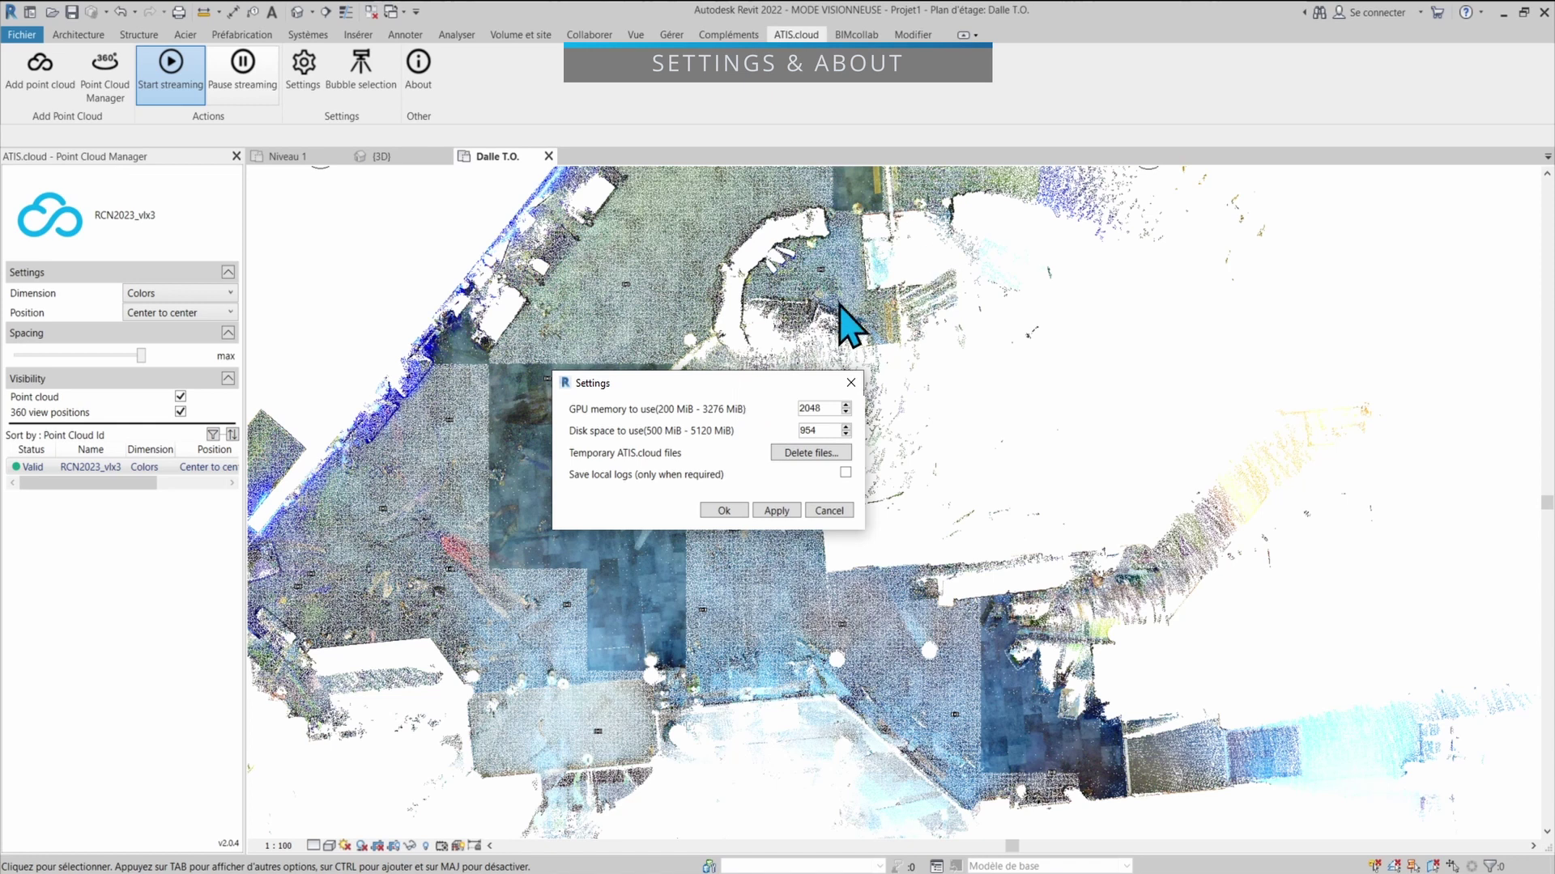
# Close the ATIS.cloud settings in Revit without changes and open the About information of the streamer
pyautogui.click(850, 382)
pyautogui.moveTo(856, 380); pyautogui.dragTo(860, 479, button='middle')
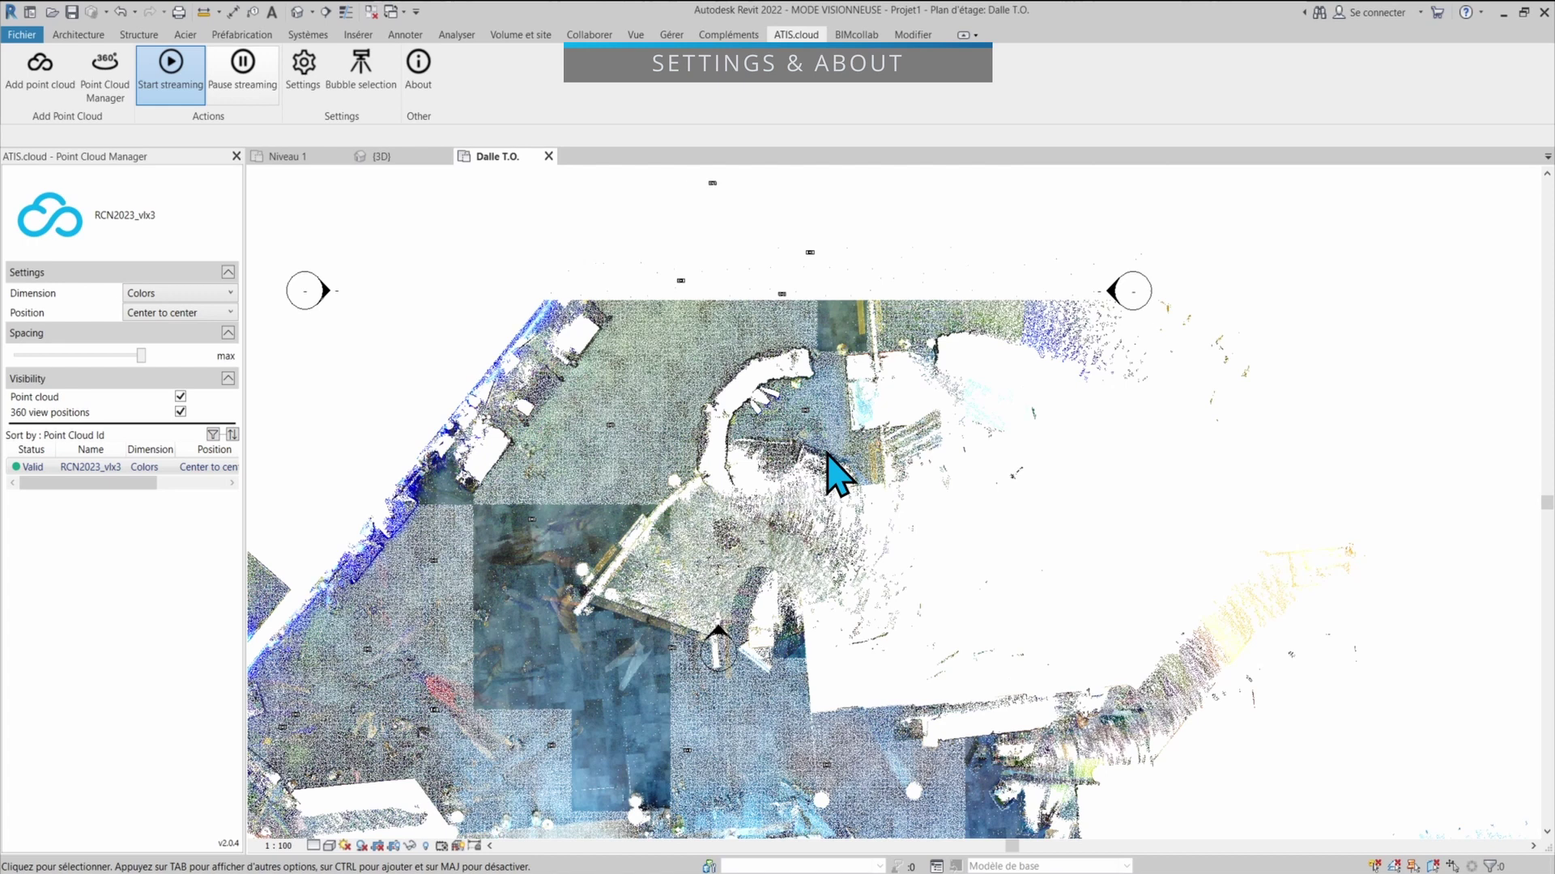
pyautogui.moveTo(704, 642); pyautogui.dragTo(890, 553, button='middle')
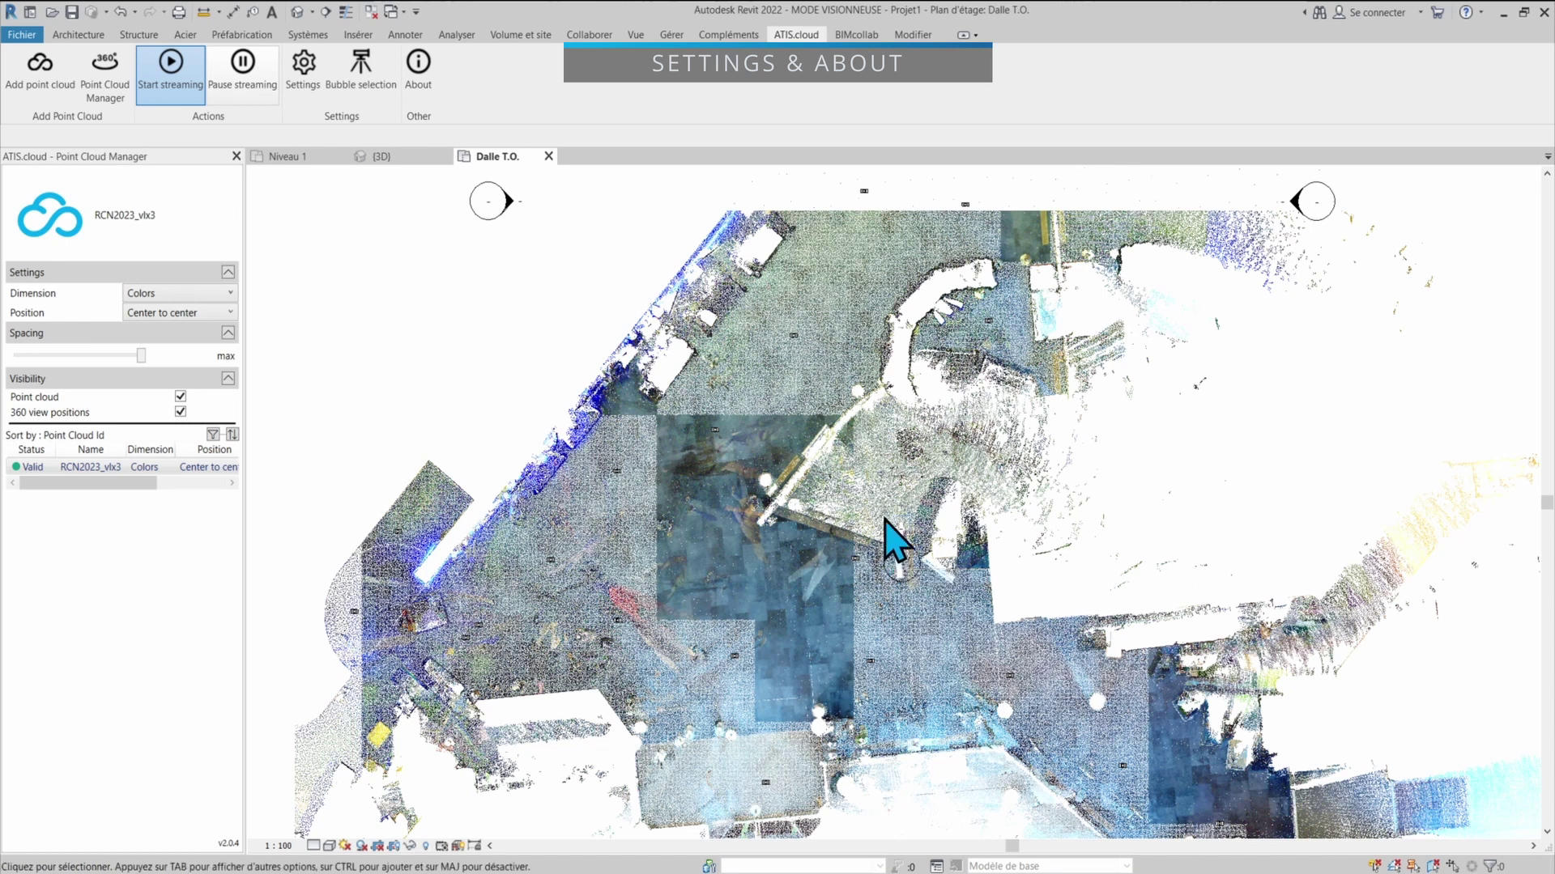
pyautogui.click(418, 65)
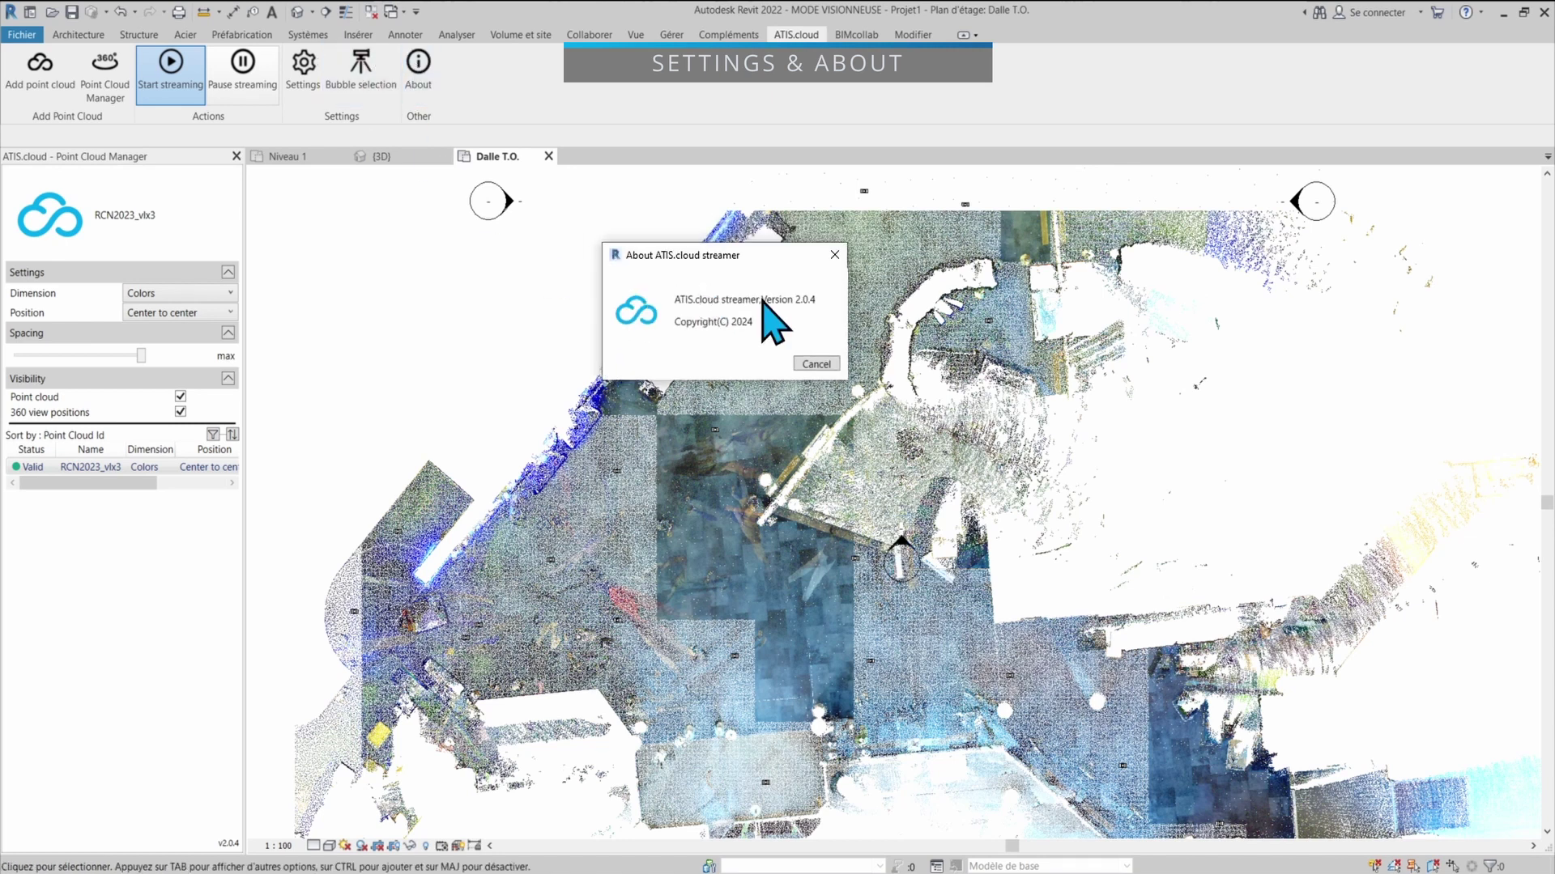